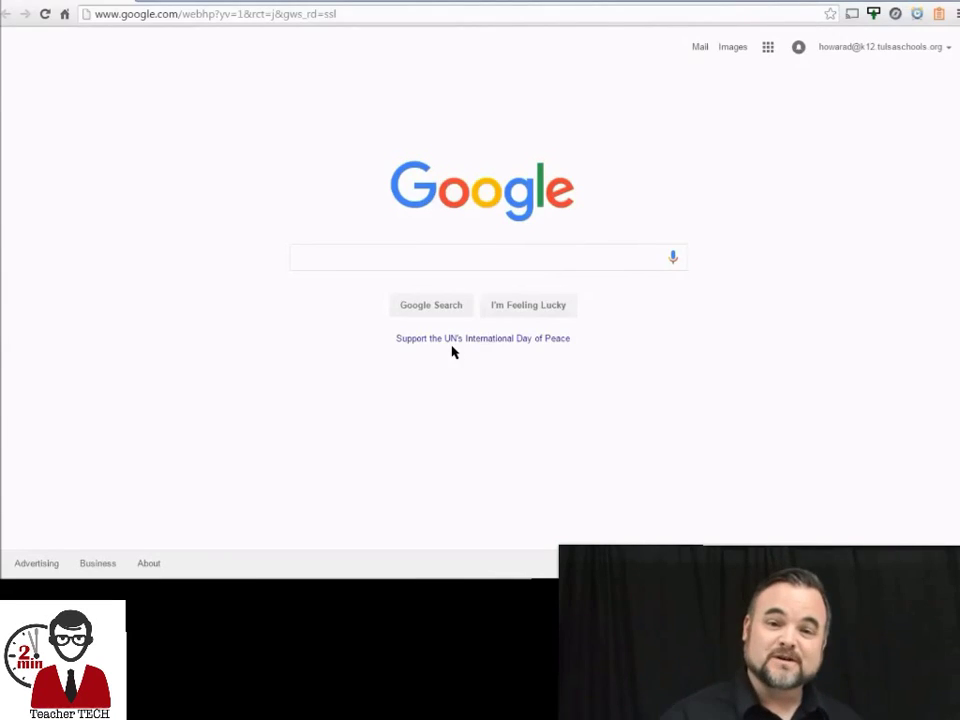
# Search Google for 'quizlet', go to the Quizlet site and sign in to the account.
pyautogui.click(356, 256)
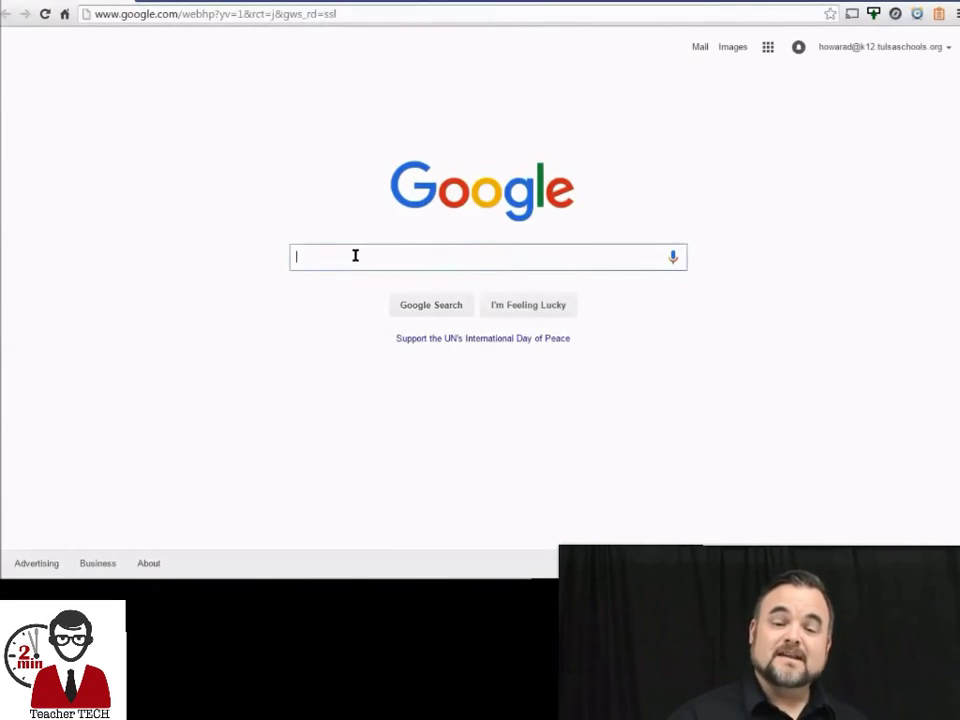
pyautogui.write('quizlet')
pyautogui.press('Return')
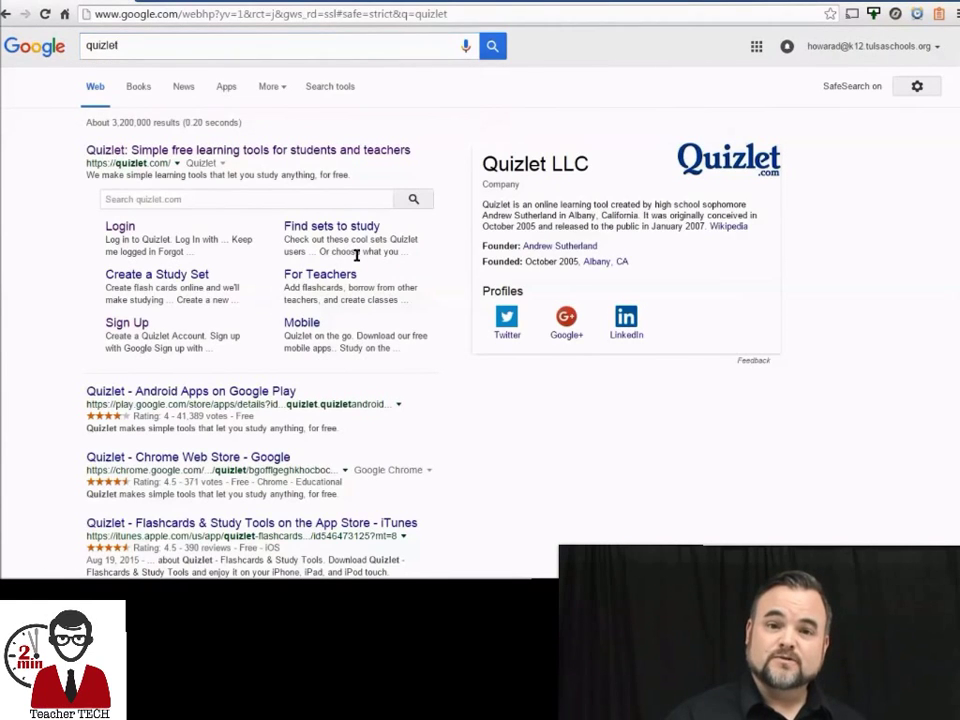
pyautogui.click(288, 150)
pyautogui.click(210, 291)
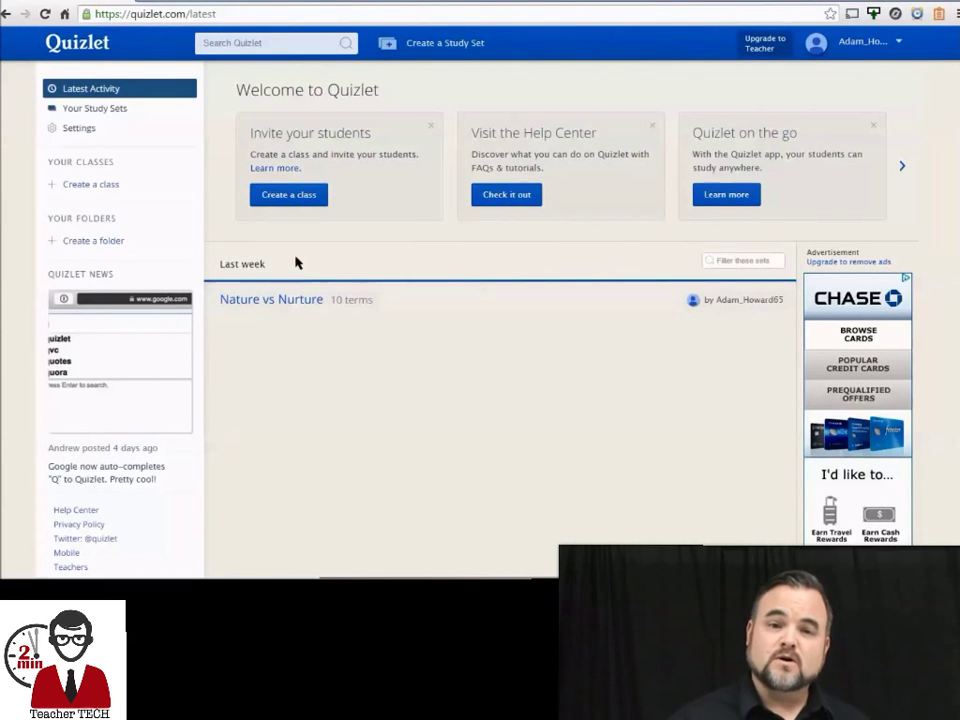
# Create the class 'ELD 3&4 1st Hour' at East Central High School, Tulsa.
pyautogui.click(315, 195)
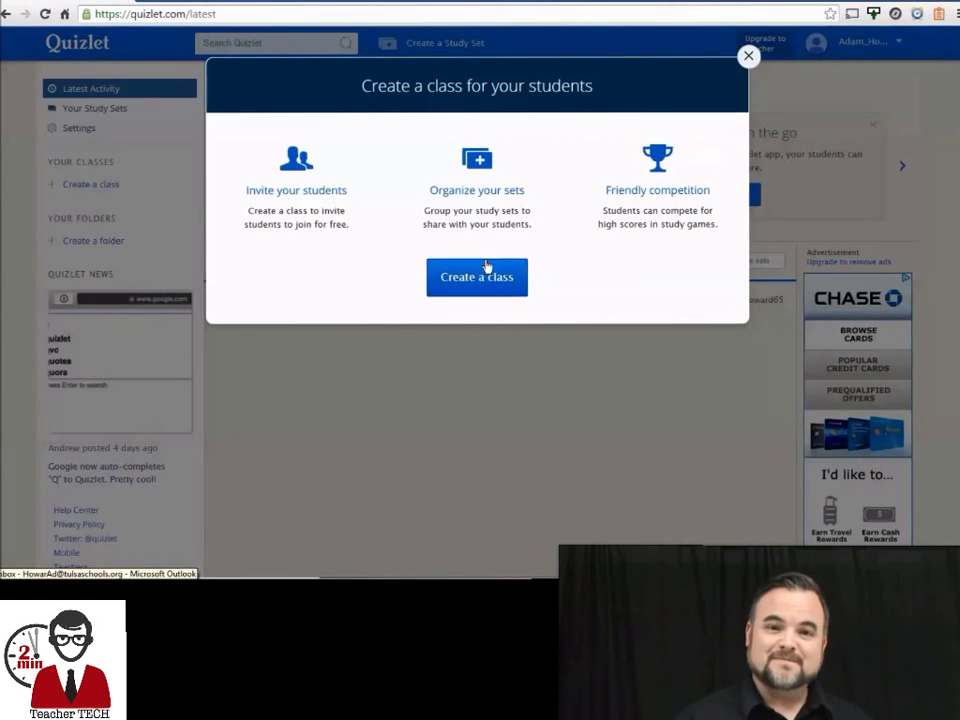
pyautogui.click(490, 276)
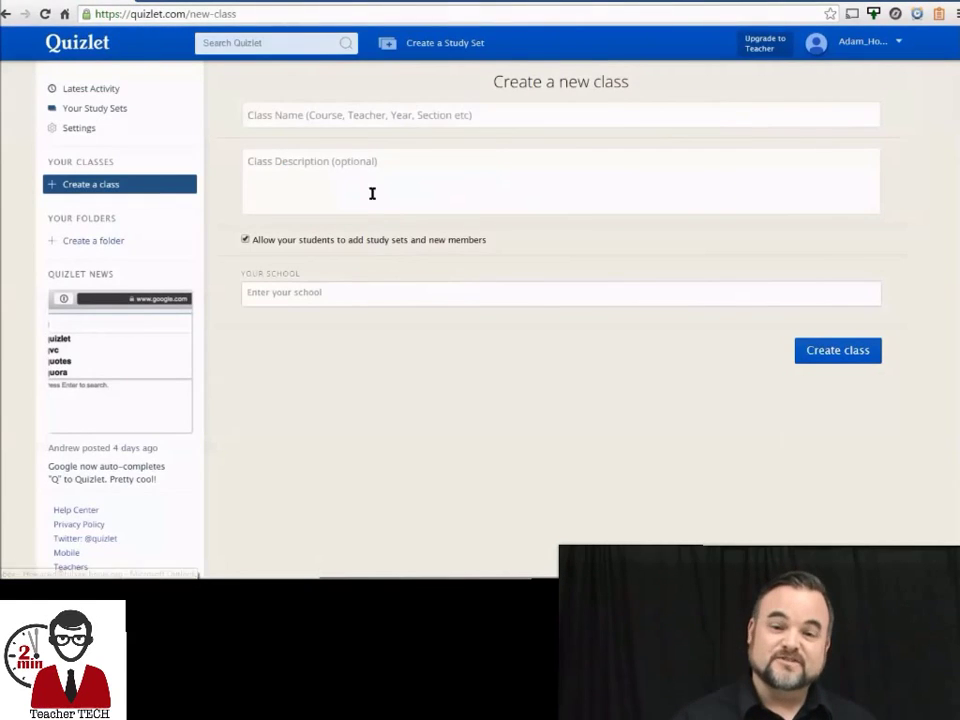
pyautogui.write('ELD 3&4 1st Hour')
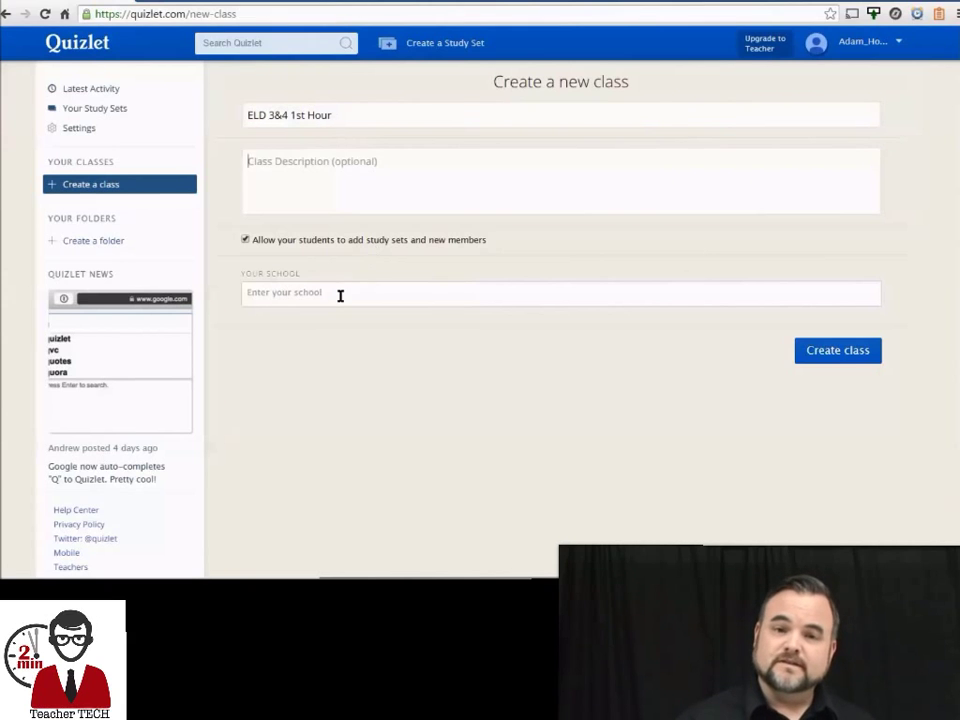
pyautogui.click(340, 296)
pyautogui.write('East Central High SC')
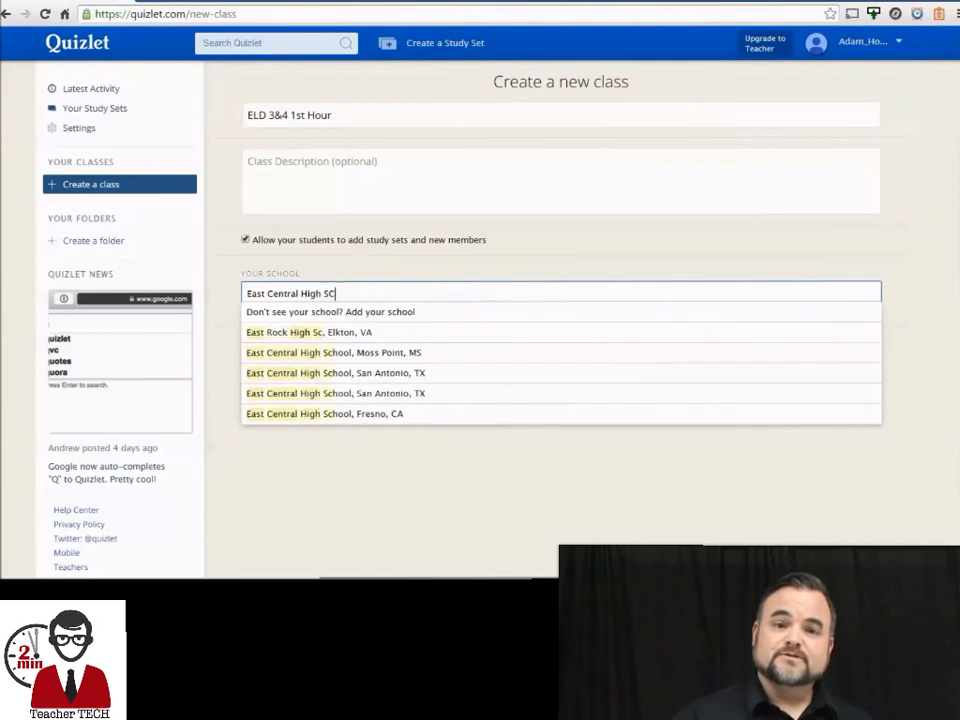
pyautogui.write('hool Tulsa')
pyautogui.press('Return')
pyautogui.click(858, 362)
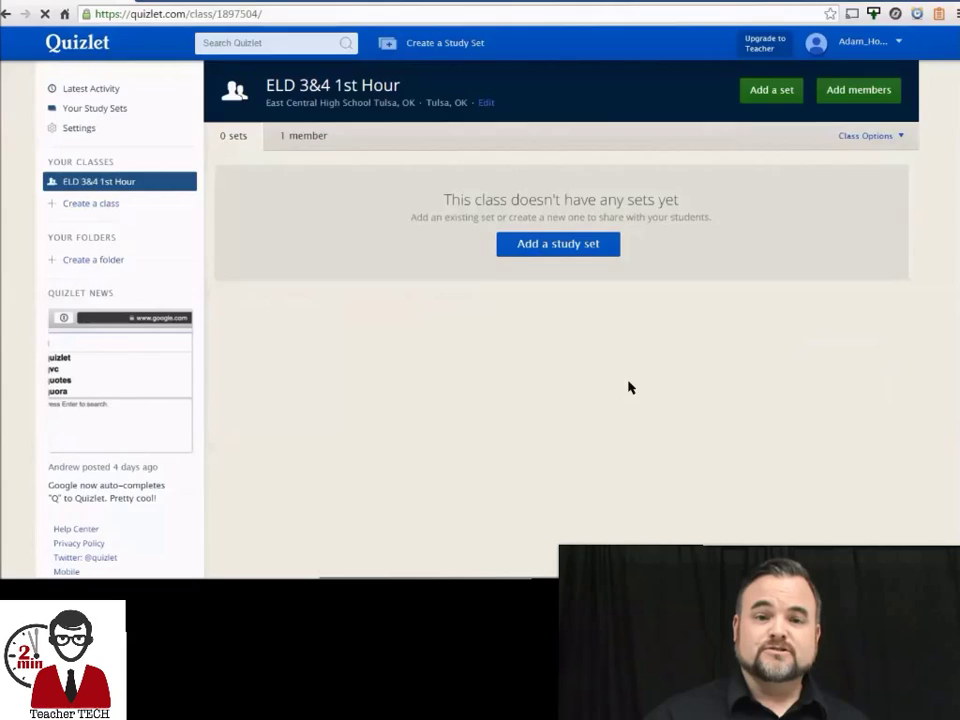
# Generate the class's automatic join link and select its URL for copying.
pyautogui.click(851, 91)
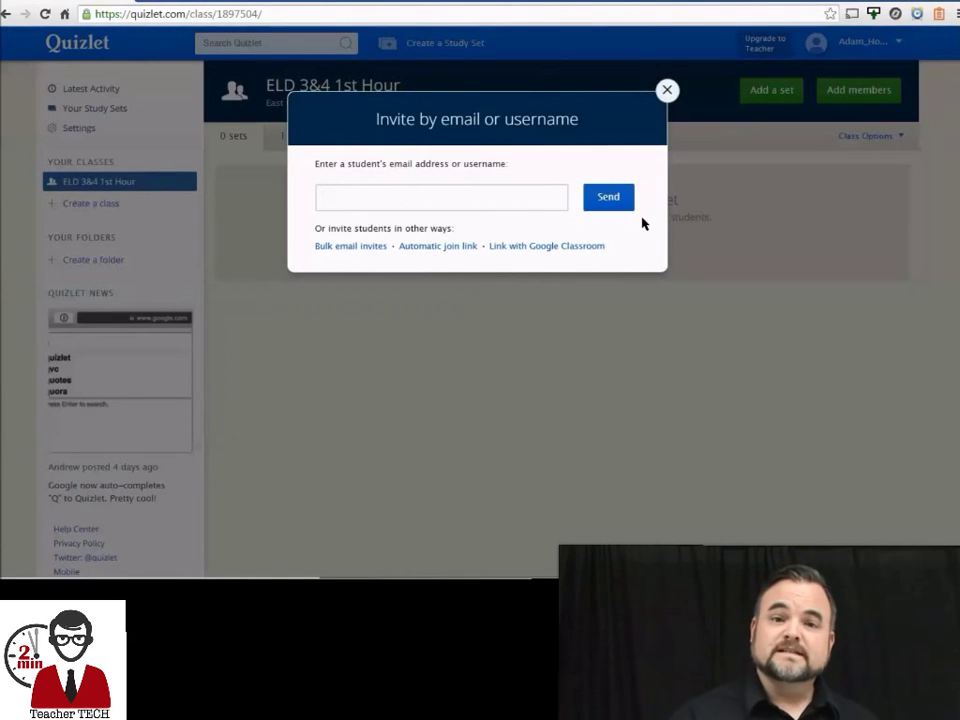
pyautogui.click(666, 90)
pyautogui.moveTo(617, 257); pyautogui.dragTo(436, 295)
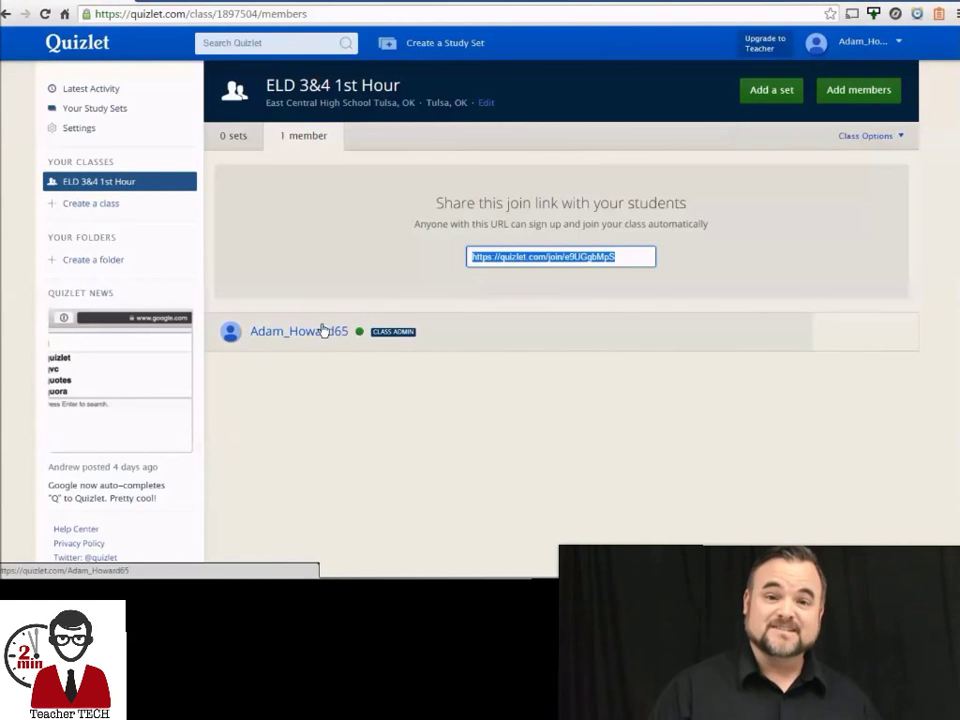
# Start a new study set titled 'Chapter 2 Vocab Cluster' for the class.
pyautogui.click(771, 90)
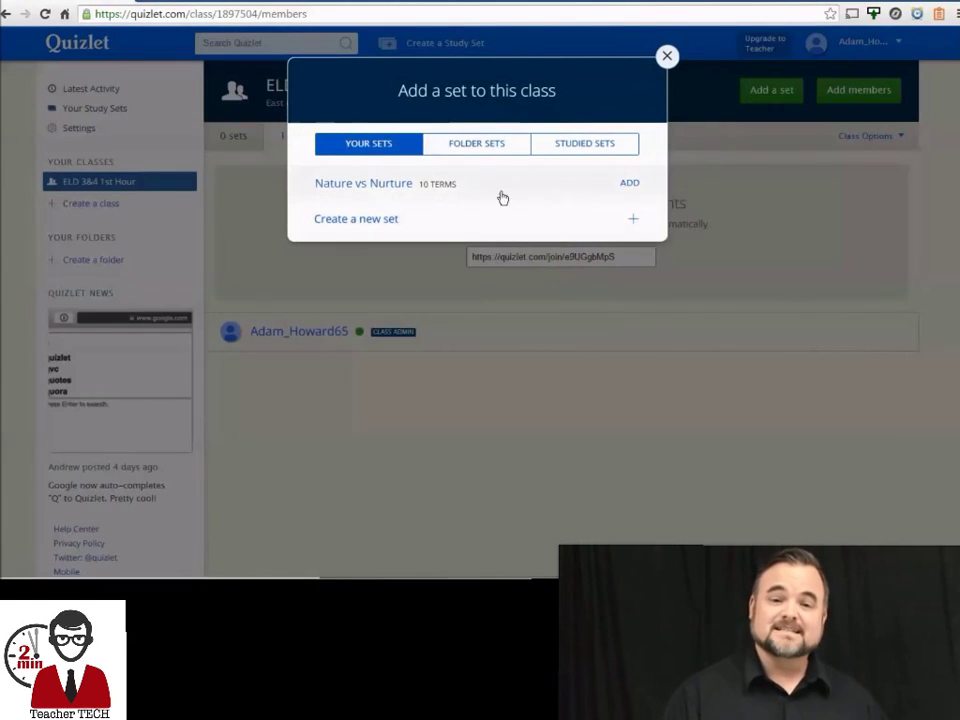
pyautogui.click(358, 221)
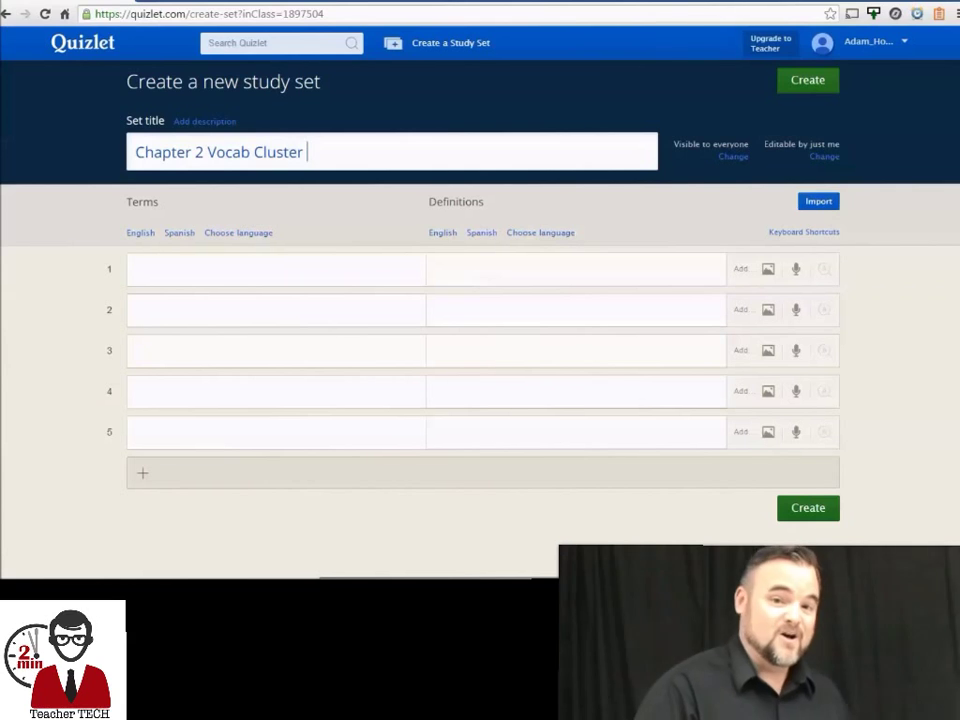
pyautogui.press('Tab')
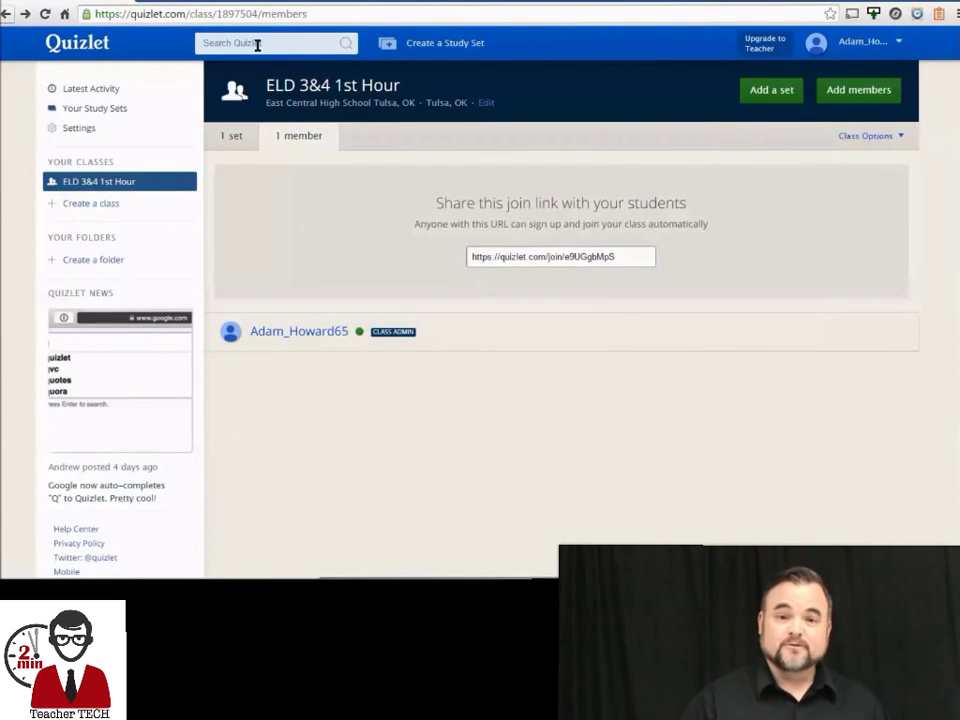
pyautogui.click(257, 43)
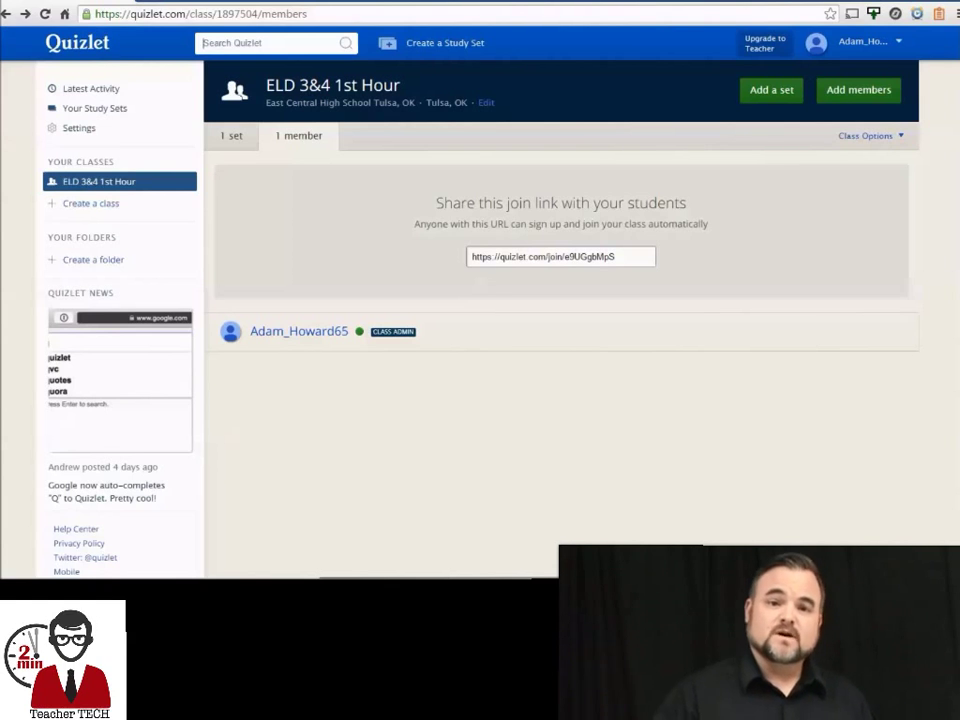
# Search Quizlet for 'Edge Level b' and preview the matching study sets.
pyautogui.write('Edge Level b')
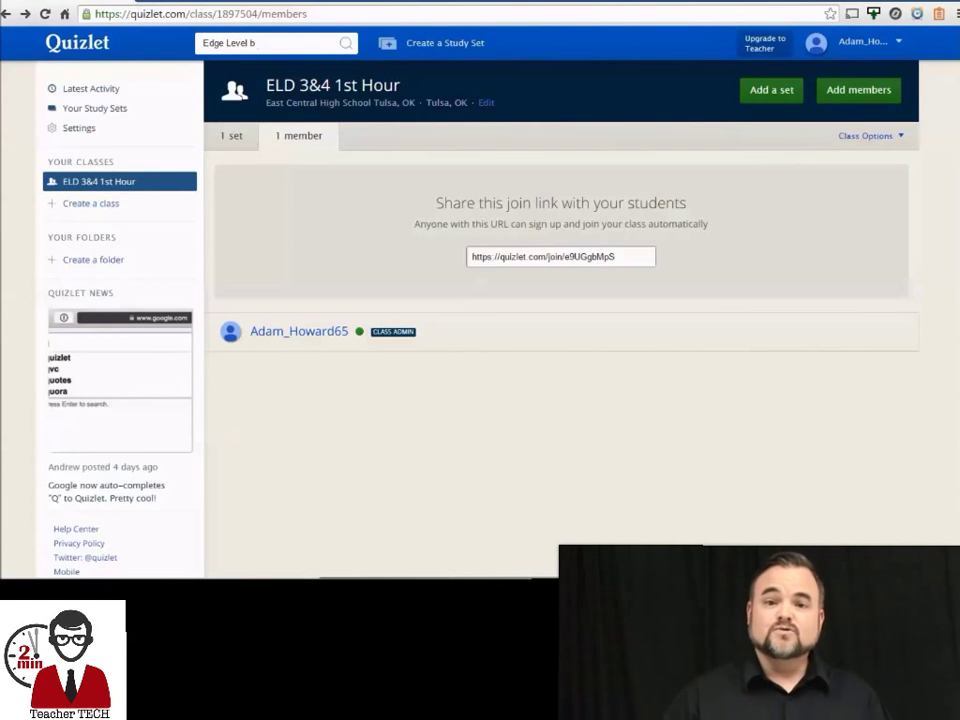
pyautogui.click(346, 43)
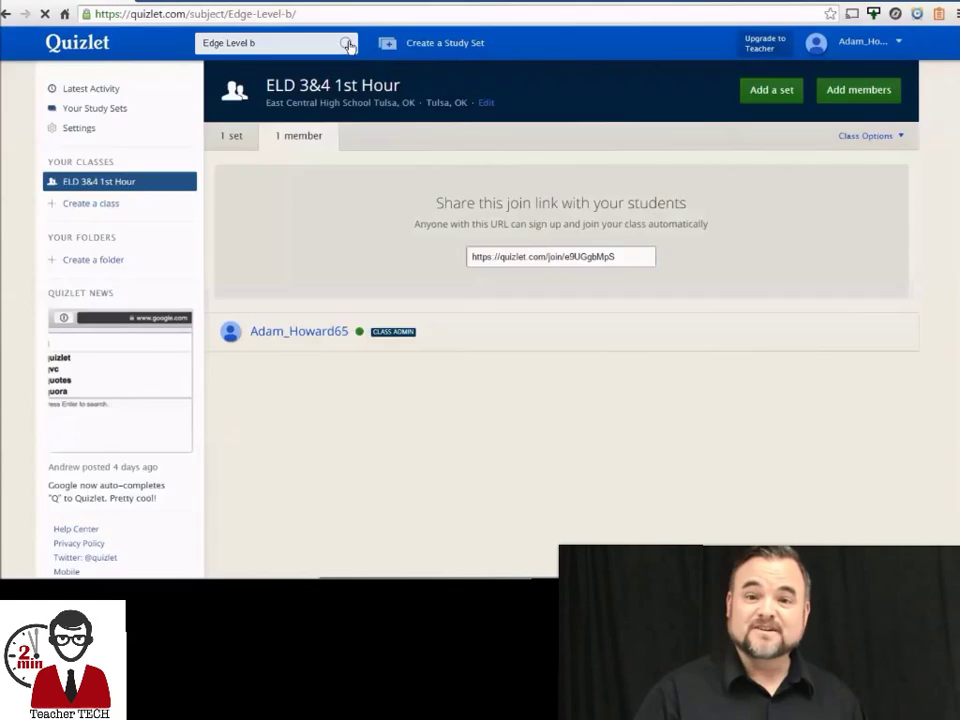
pyautogui.moveTo(225, 268)
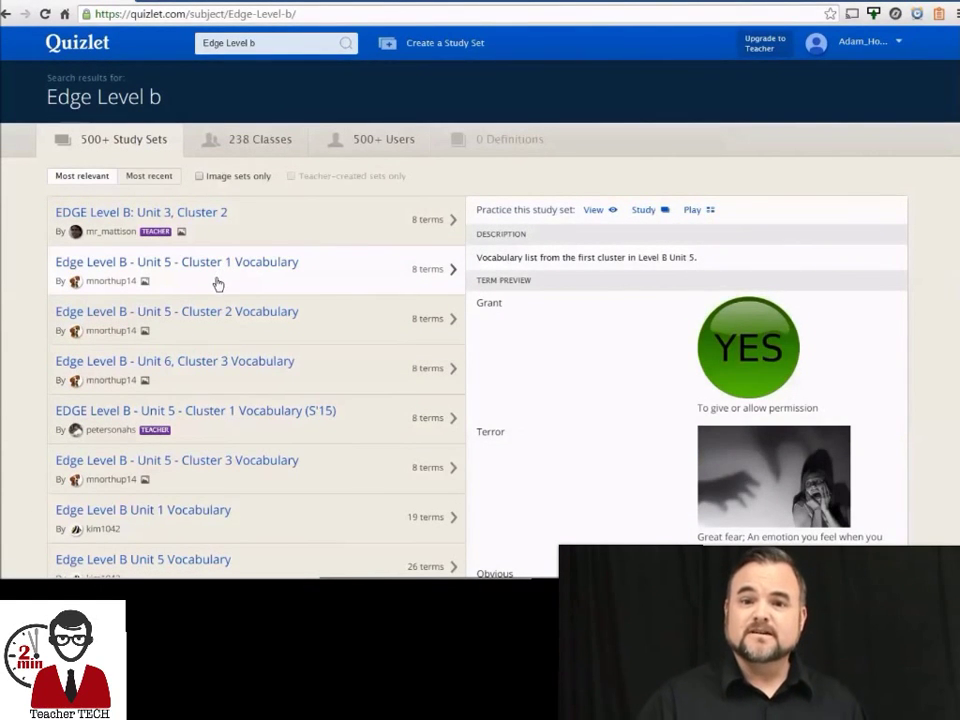
pyautogui.scroll(-2, 210, 350)
pyautogui.moveTo(198, 411)
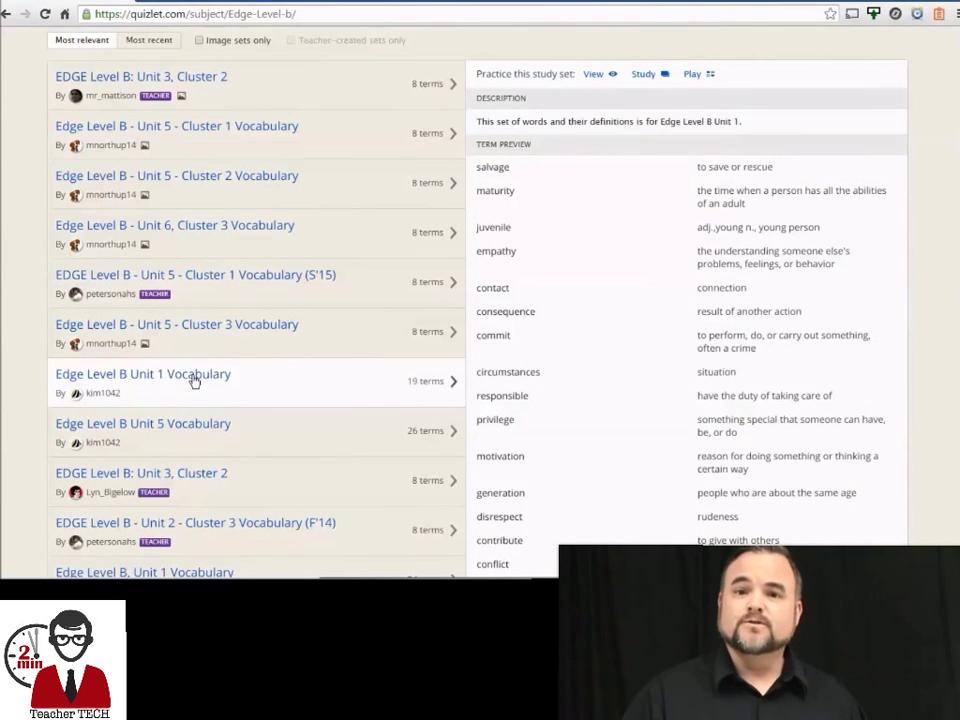
# Open the 19-term Edge Level B Unit 1 Vocabulary set and start an editable copy.
pyautogui.click(193, 378)
pyautogui.scroll(-5, 866, 416)
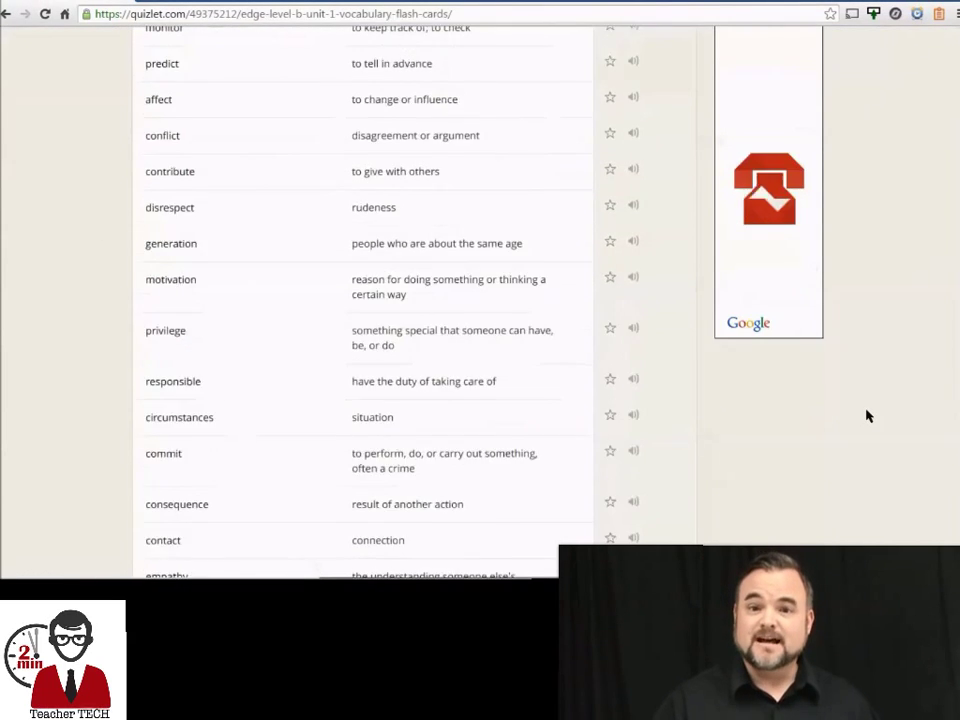
pyautogui.scroll(-3, 866, 416)
pyautogui.scroll(5, 866, 416)
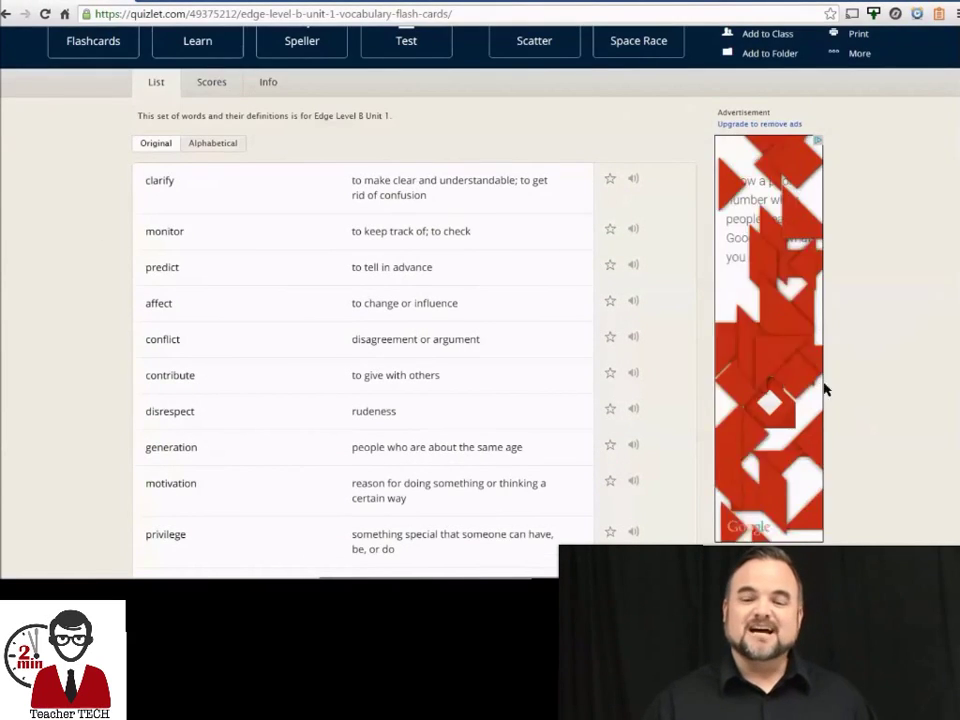
pyautogui.scroll(1, 824, 388)
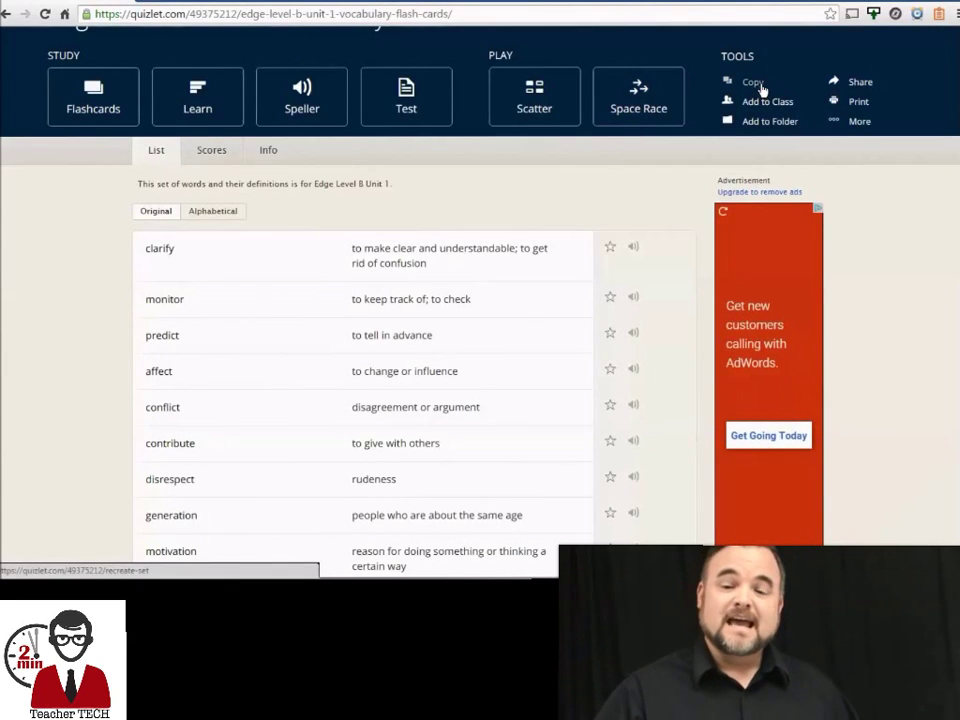
pyautogui.click(757, 83)
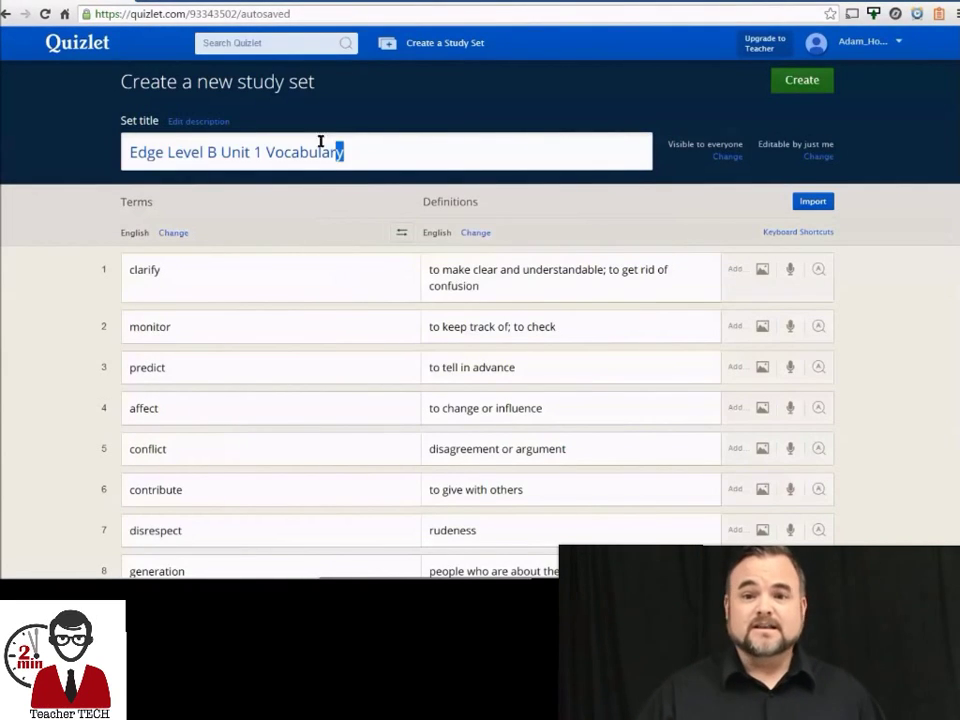
# Save the copied set and add it to the ELD 3&4 1st Hour class.
pyautogui.moveTo(320, 141); pyautogui.dragTo(62, 223)
pyautogui.click(236, 290)
pyautogui.moveTo(557, 328); pyautogui.dragTo(56, 375)
pyautogui.scroll(-3, 62, 388)
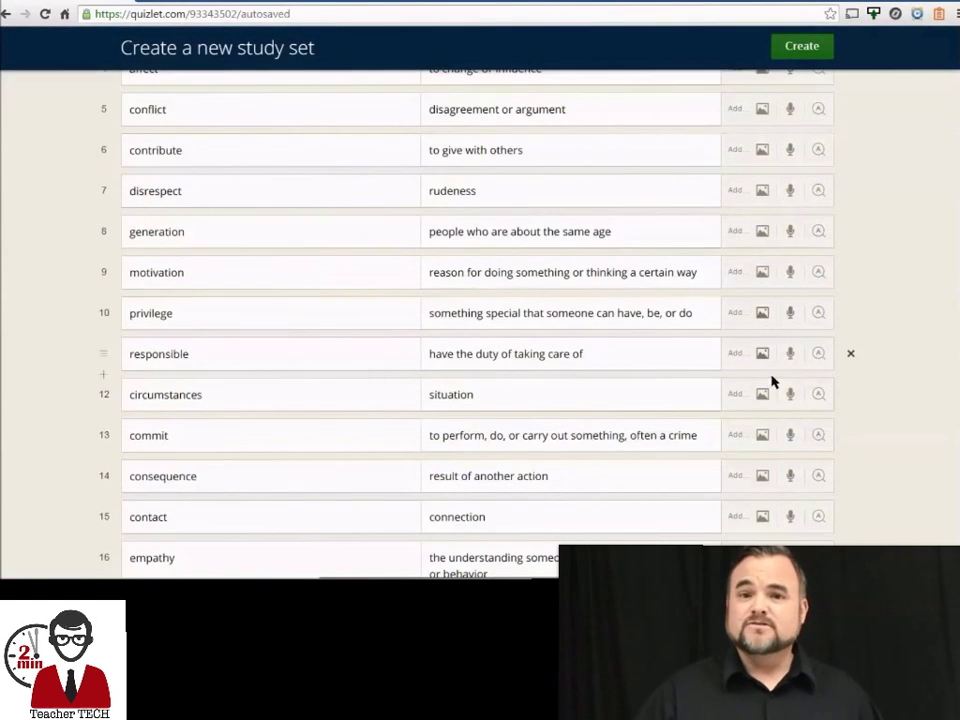
pyautogui.scroll(-3, 784, 450)
pyautogui.scroll(5, 788, 446)
pyautogui.scroll(-5, 788, 440)
pyautogui.click(806, 513)
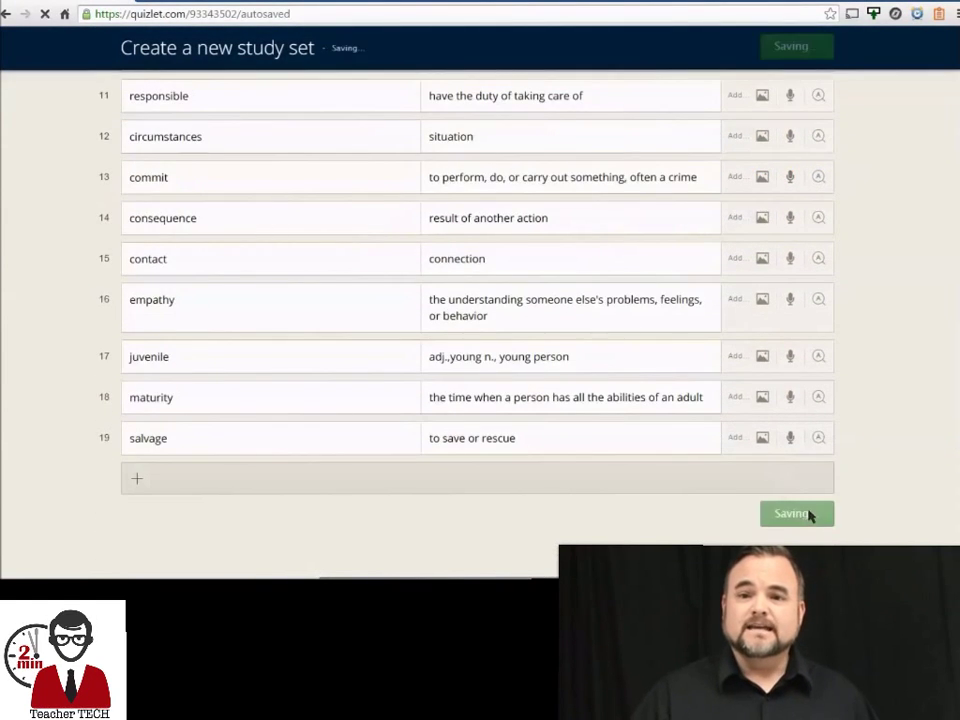
pyautogui.click(598, 170)
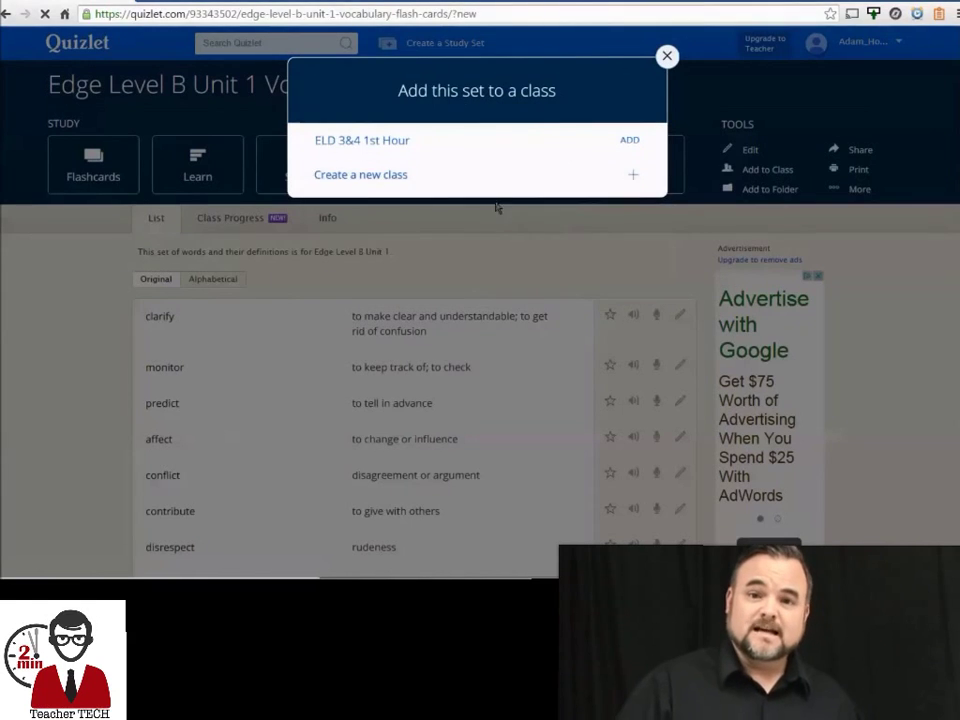
pyautogui.click(416, 145)
# Finish adding the set to ELD 3&4 1st Hour and copy its share link.
pyautogui.click(666, 56)
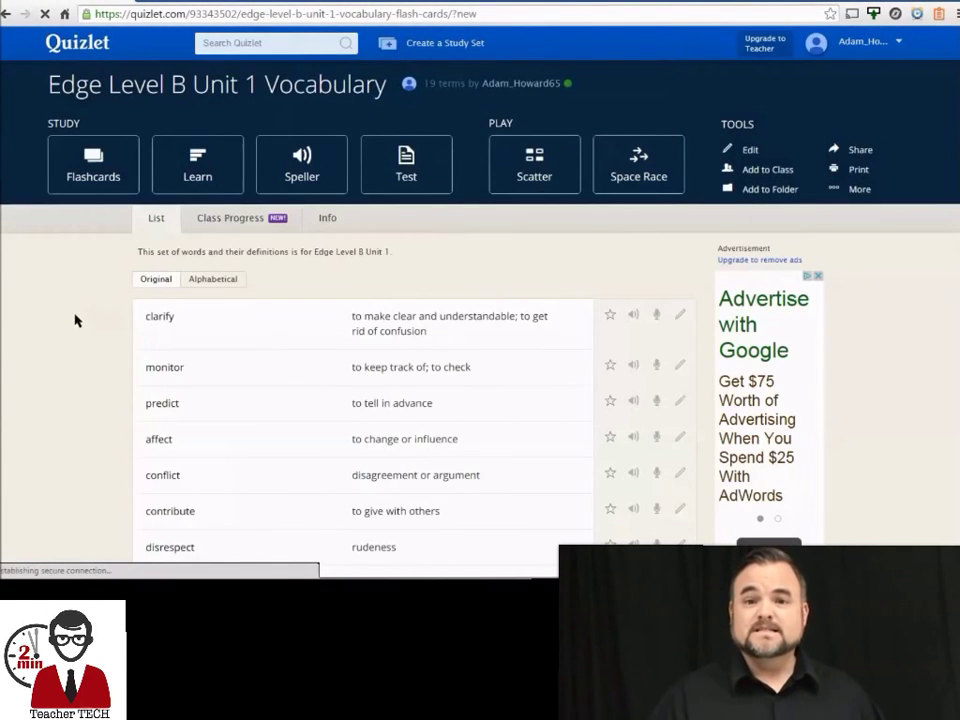
pyautogui.click(859, 151)
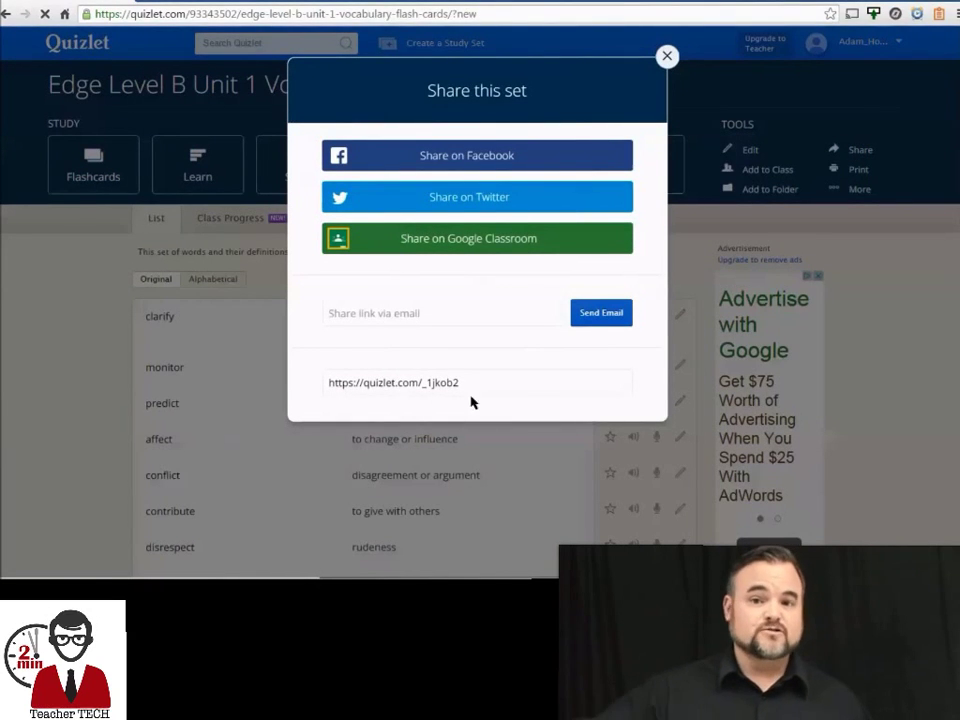
pyautogui.moveTo(497, 390); pyautogui.dragTo(330, 391)
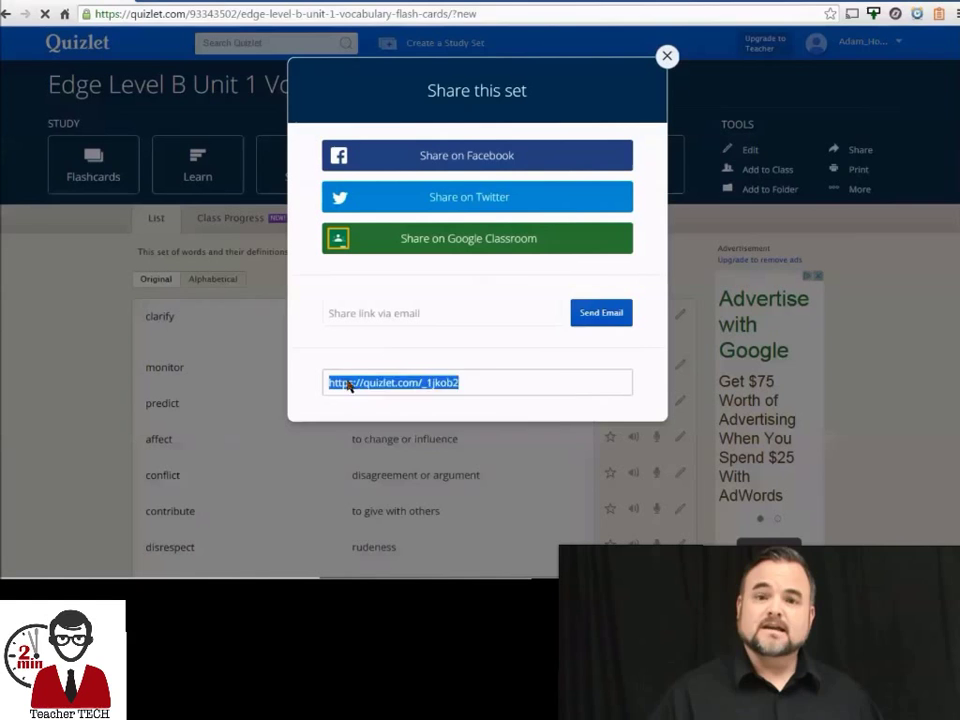
pyautogui.rightClick(348, 385)
pyautogui.click(378, 390)
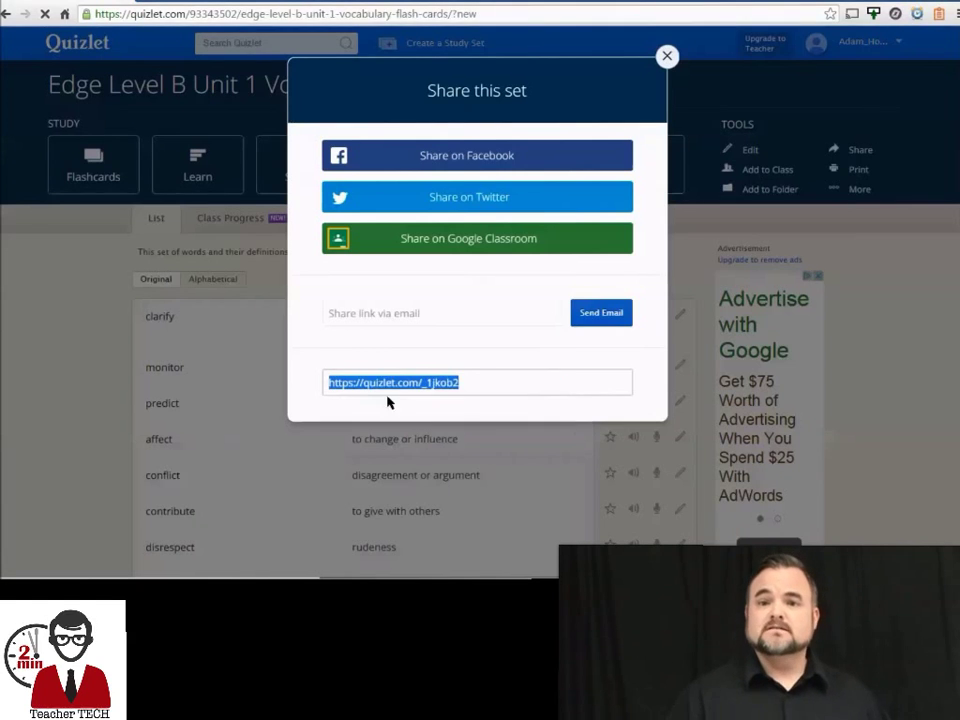
# Open the set's flashcards and flip card 1, clarify, to its definition.
pyautogui.click(915, 459)
pyautogui.click(93, 163)
pyautogui.click(583, 471)
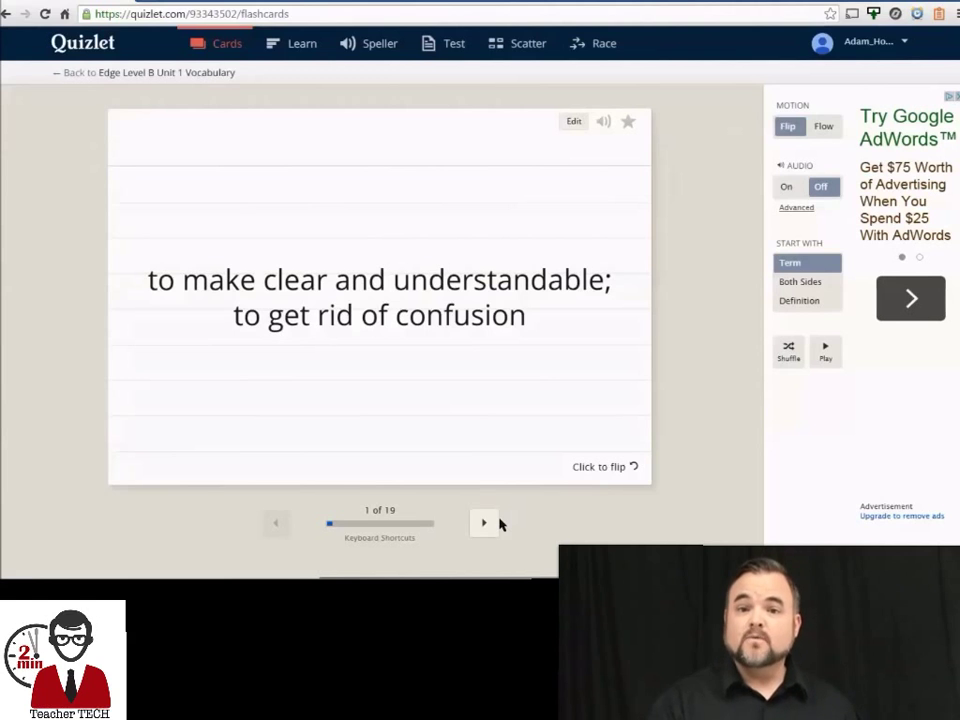
# Advance the flashcards to card 7 of 19, rudeness, then switch to Learn mode.
pyautogui.click(487, 522)
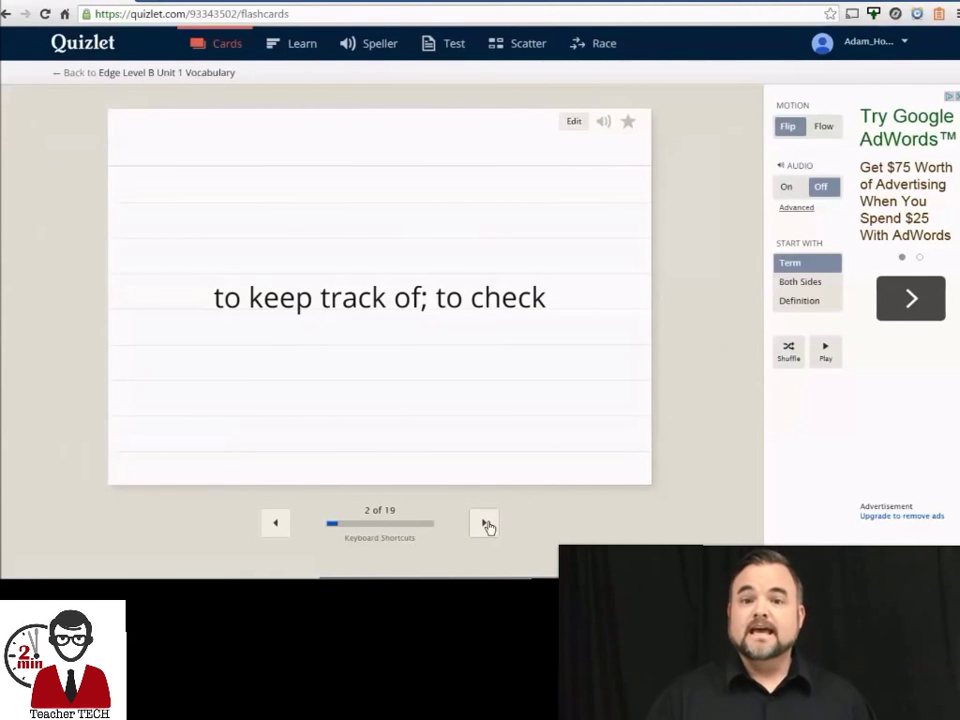
pyautogui.click(485, 523)
pyautogui.click(485, 523)
pyautogui.click(485, 523)
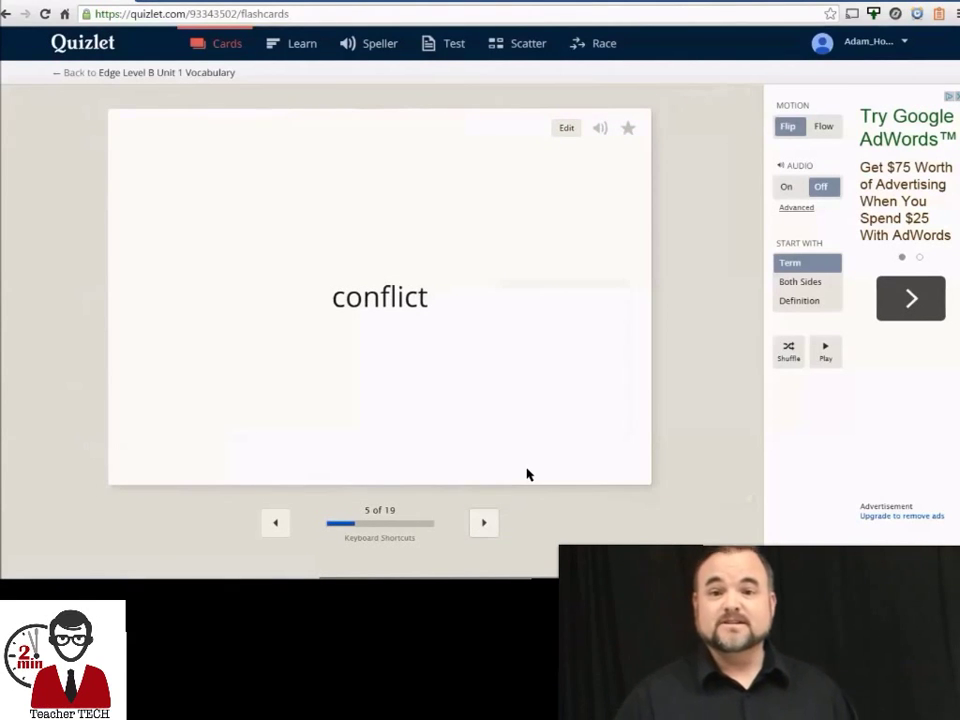
pyautogui.press('Right')
pyautogui.press('Right')
pyautogui.press('Right')
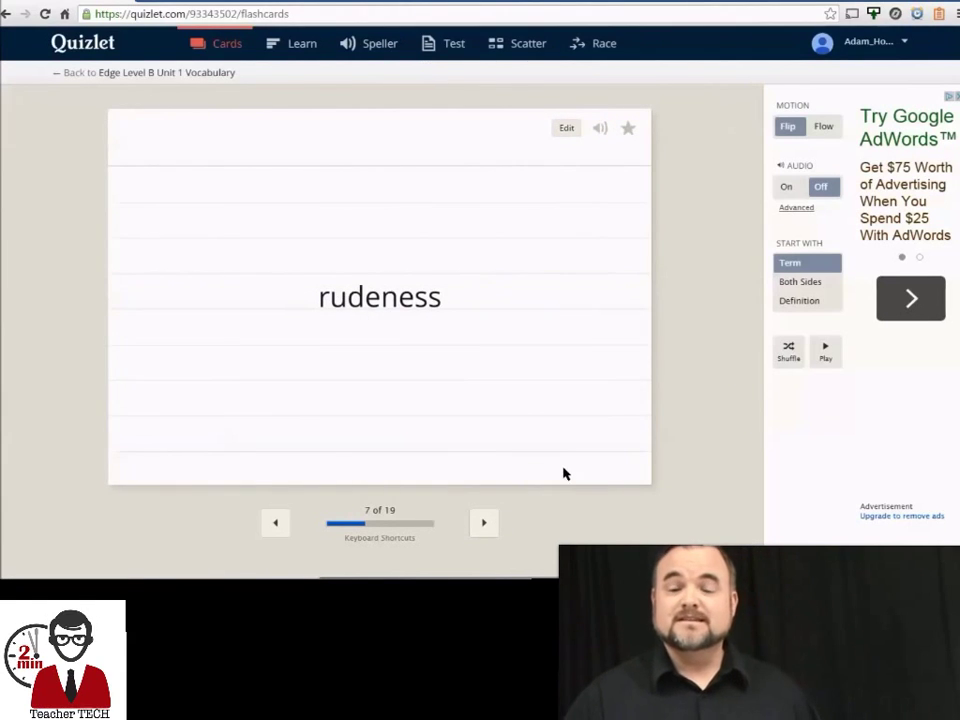
pyautogui.click(300, 42)
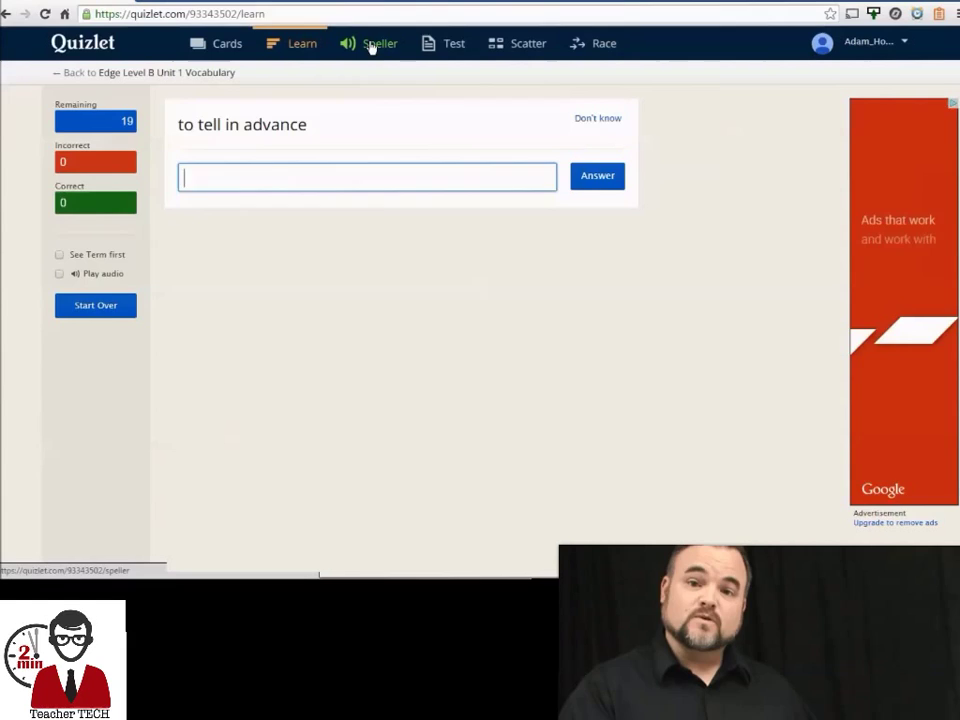
# Practise the set in Speller mode, typing the spoken word as 'eperdict'.
pyautogui.click(372, 44)
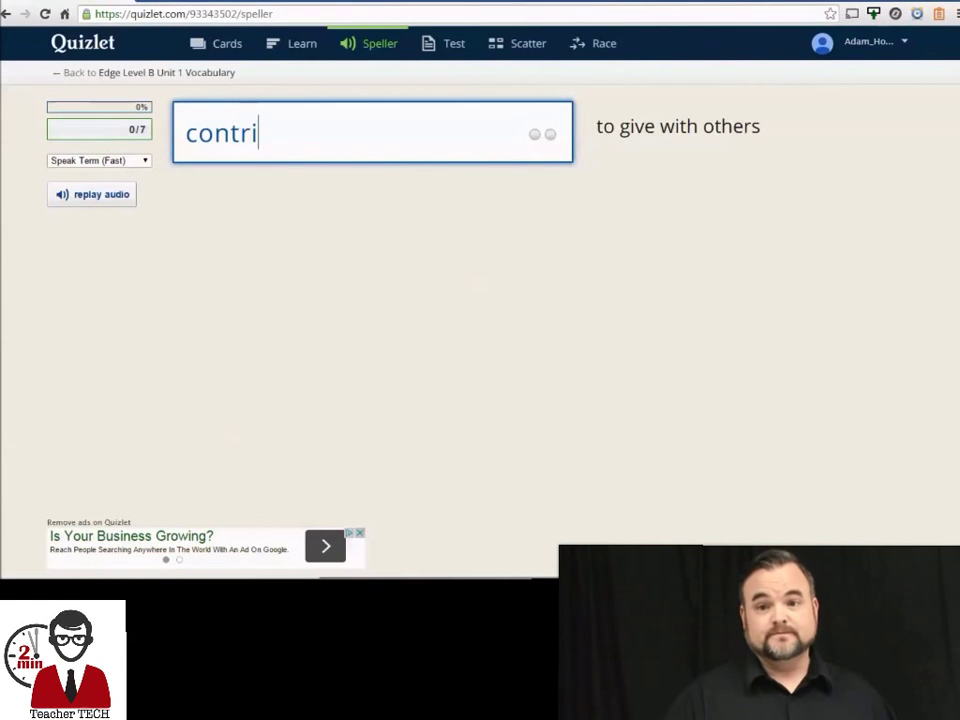
pyautogui.write('e')
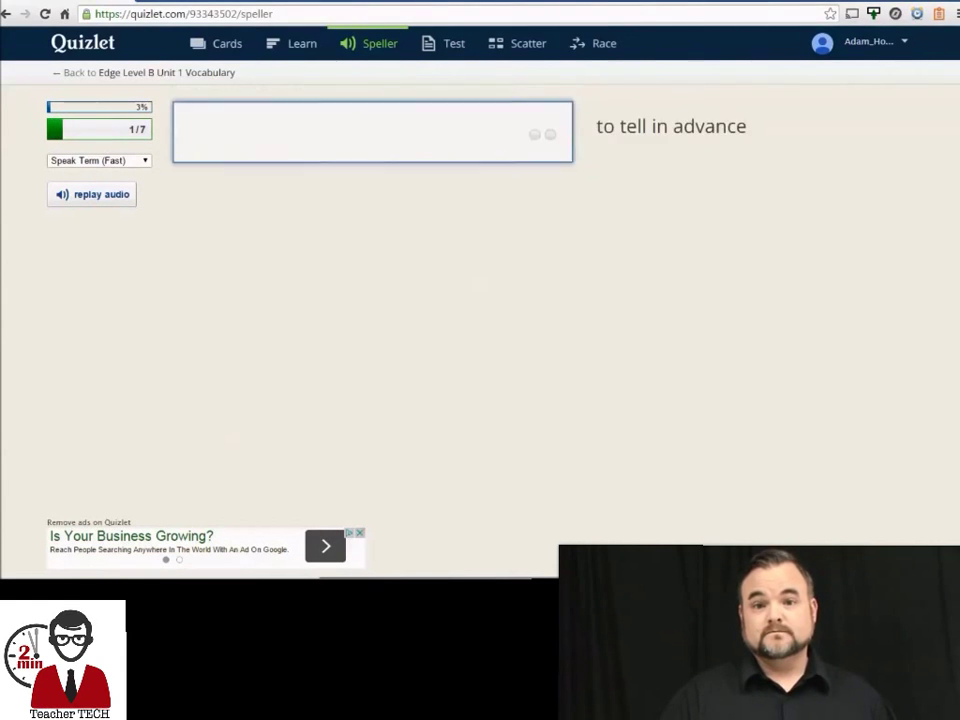
pyautogui.write('per')
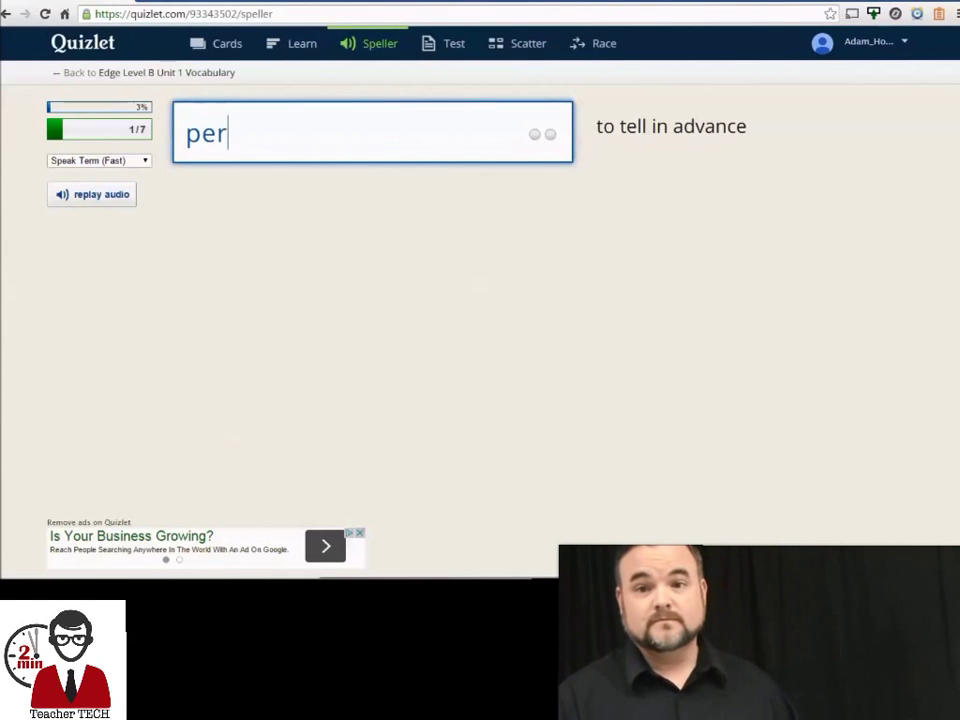
pyautogui.write('dict')
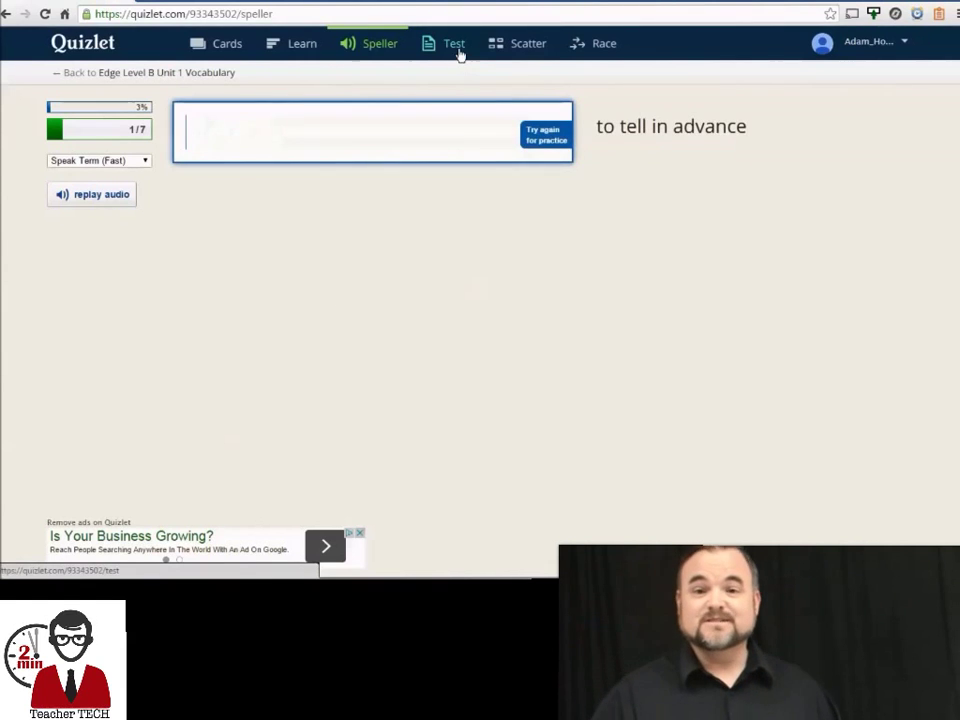
# Generate a written practice test without True/False or multiple choice, prompting with both.
pyautogui.click(455, 45)
pyautogui.scroll(-10, 362, 270)
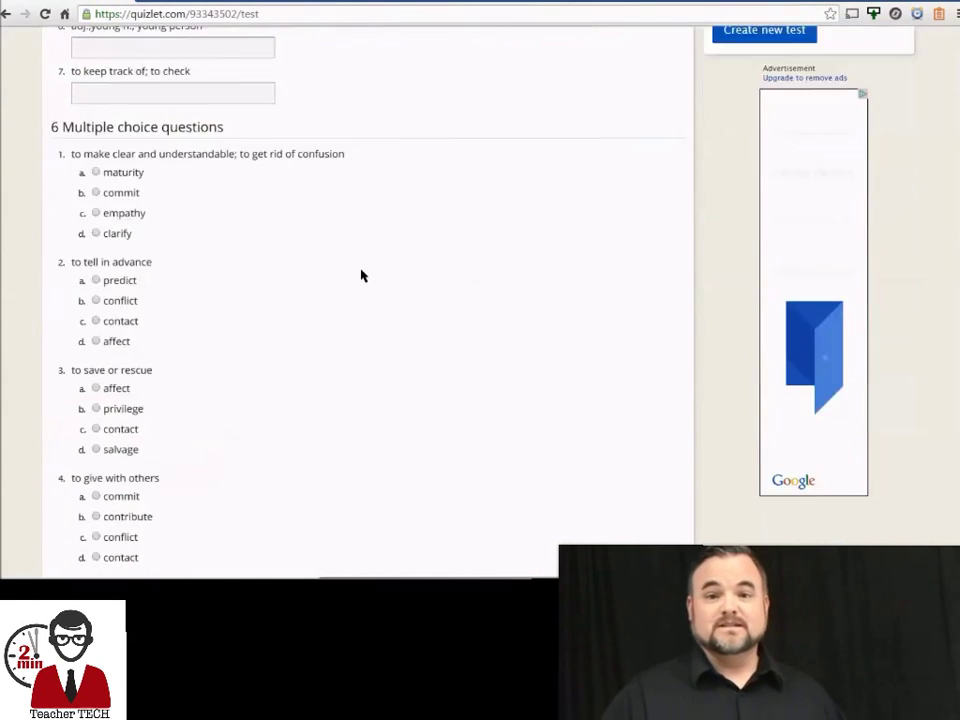
pyautogui.scroll(10, 362, 270)
pyautogui.click(716, 145)
pyautogui.click(716, 127)
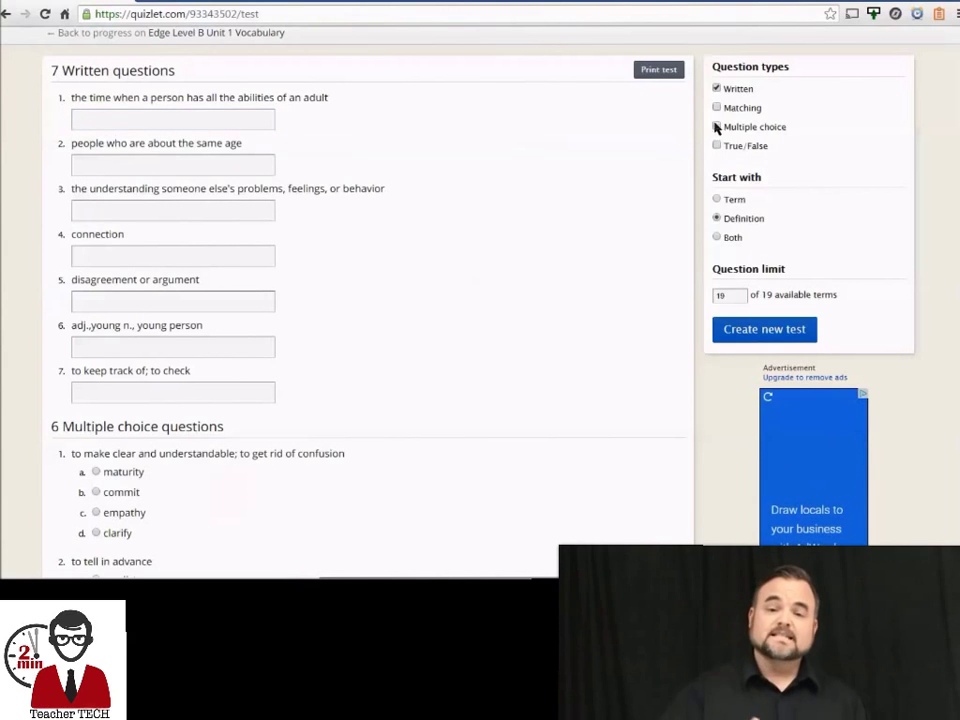
pyautogui.click(716, 237)
pyautogui.click(746, 331)
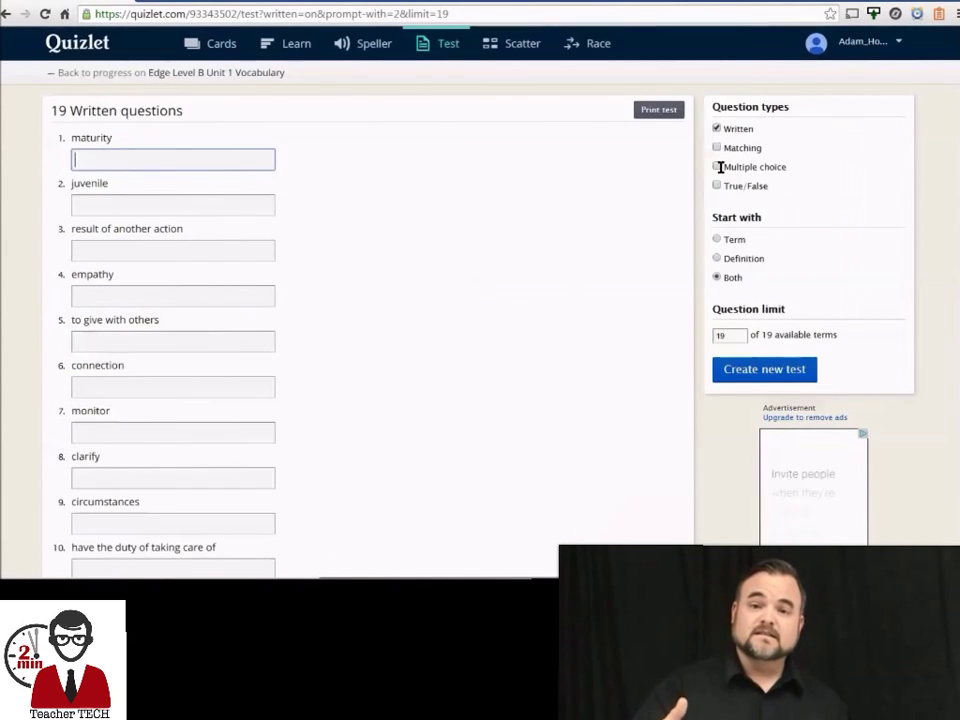
# Generate a 19-question multiple-choice test starting with terms, then start the Scatter game.
pyautogui.click(716, 166)
pyautogui.click(716, 239)
pyautogui.click(760, 372)
pyautogui.scroll(-7, 563, 381)
pyautogui.scroll(7, 540, 250)
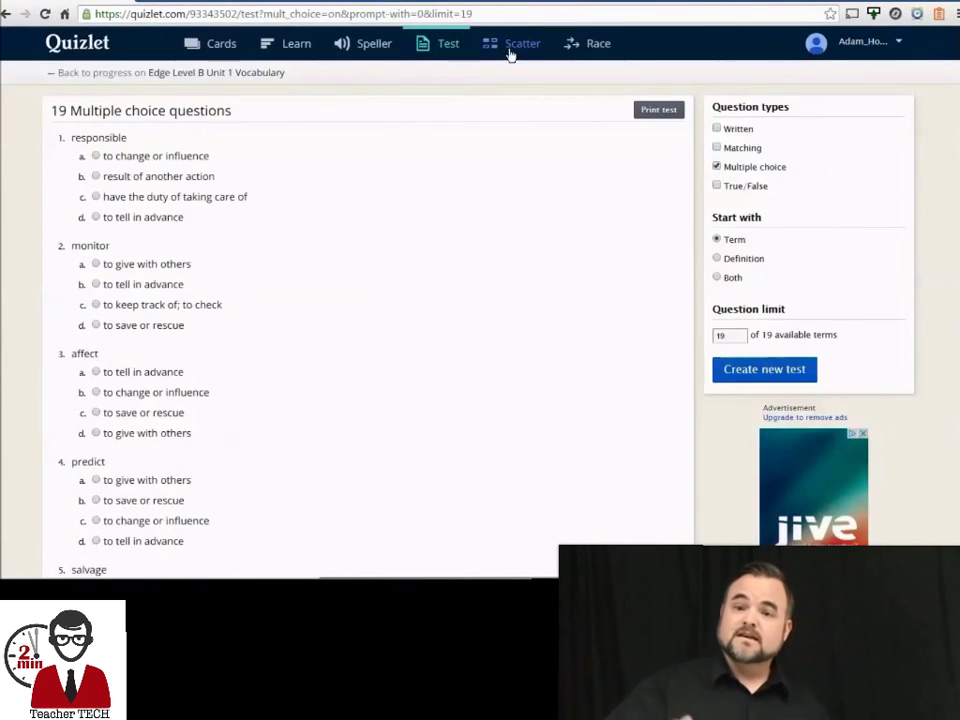
pyautogui.click(512, 46)
pyautogui.click(481, 330)
# In Scatter, match consequence, generation, maturity, privilege, conflict, contribute, rudeness and affect to their definitions.
pyautogui.moveTo(197, 124); pyautogui.dragTo(394, 312)
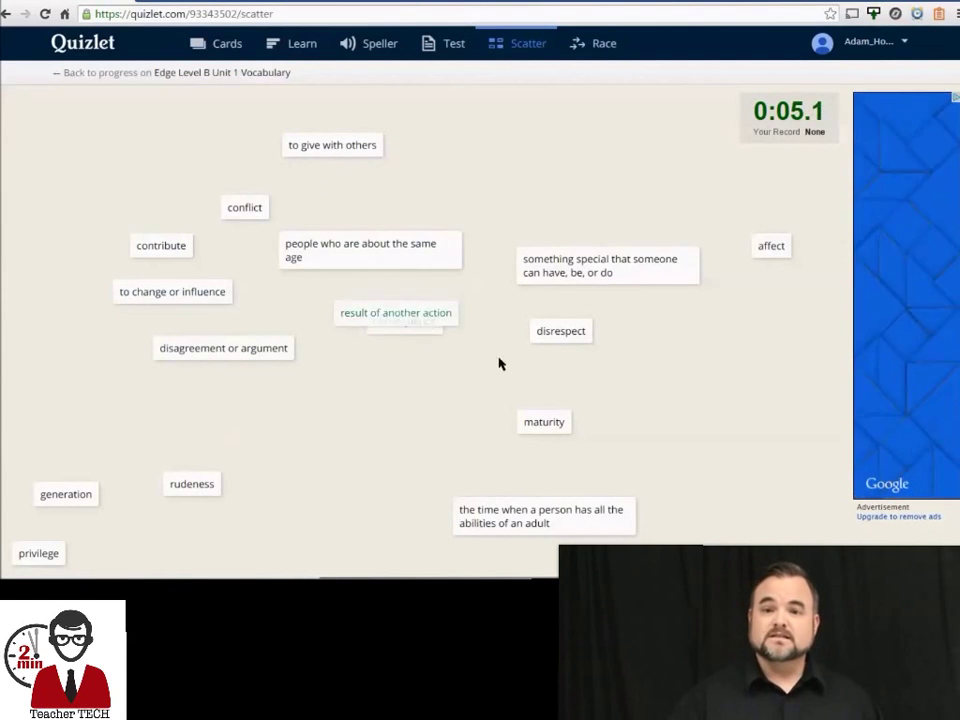
pyautogui.moveTo(90, 490); pyautogui.dragTo(365, 252)
pyautogui.moveTo(544, 421); pyautogui.dragTo(546, 514)
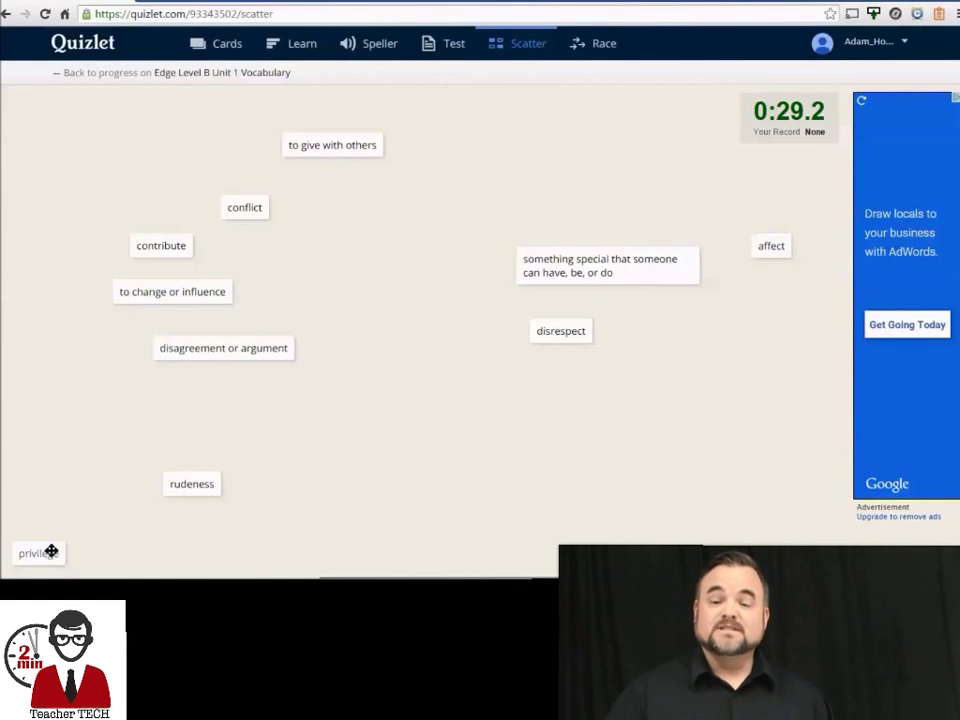
pyautogui.moveTo(47, 553); pyautogui.dragTo(600, 265)
pyautogui.moveTo(244, 207); pyautogui.dragTo(240, 350)
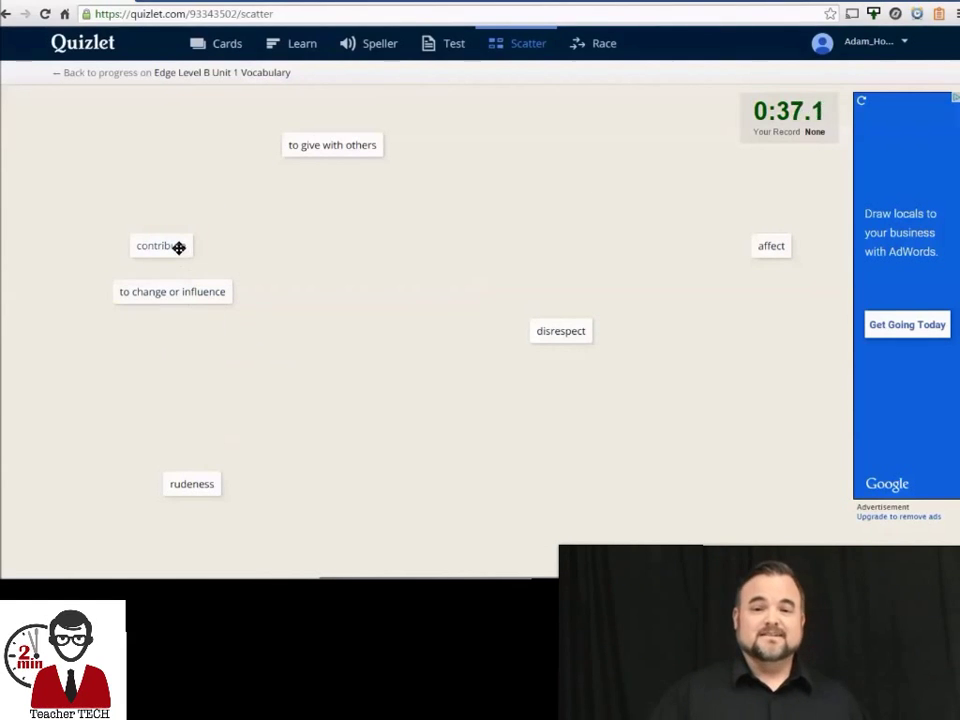
pyautogui.moveTo(178, 248); pyautogui.dragTo(332, 147)
pyautogui.moveTo(192, 483); pyautogui.dragTo(562, 332)
pyautogui.moveTo(771, 245); pyautogui.dragTo(200, 305)
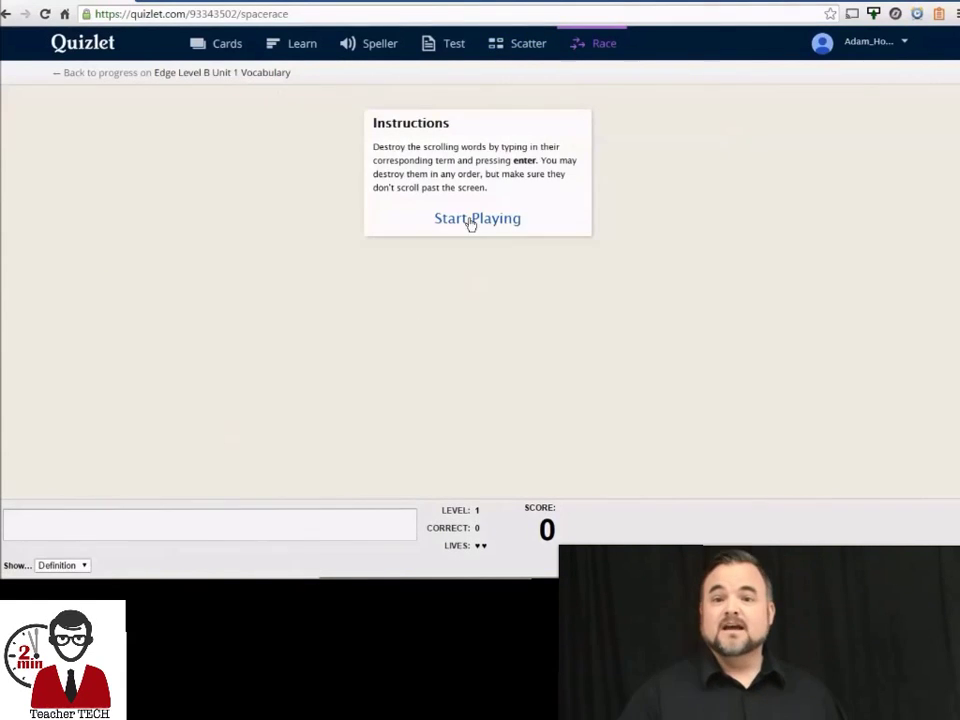
# Start Space Race and answer the scrolling definitions with contact, monitor and maturity.
pyautogui.click(469, 221)
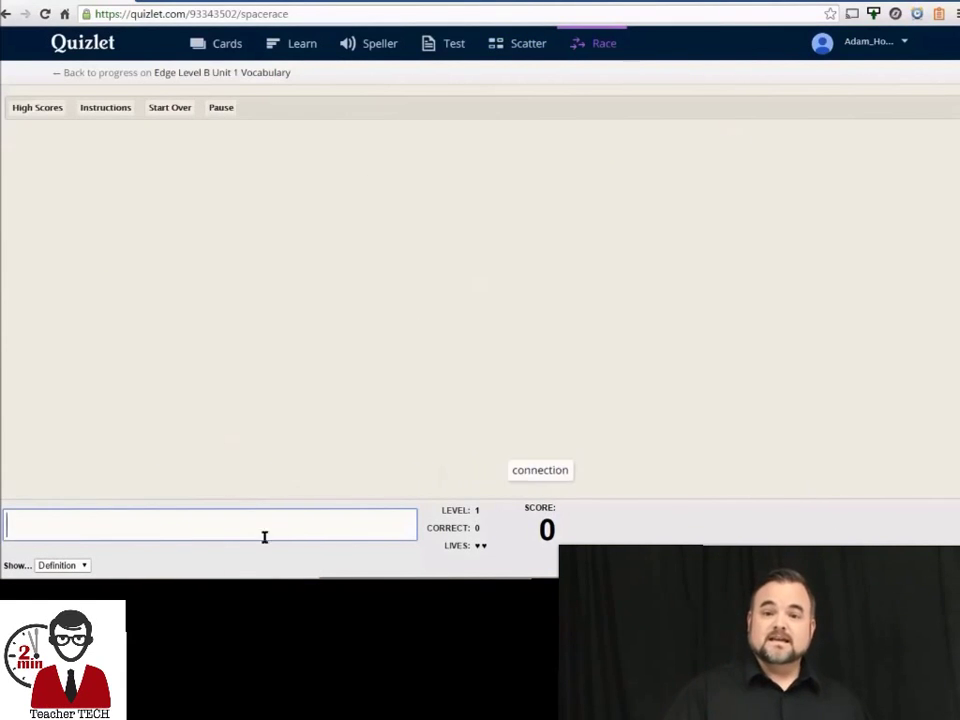
pyautogui.write('contact')
pyautogui.press('Return')
pyautogui.write('monitor')
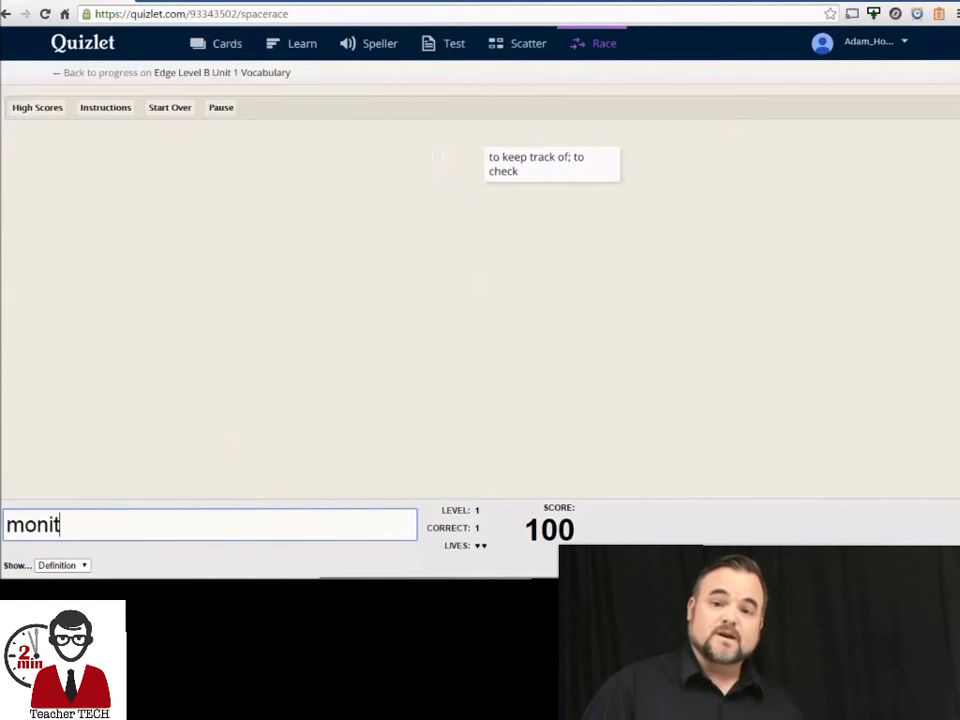
pyautogui.press('Return')
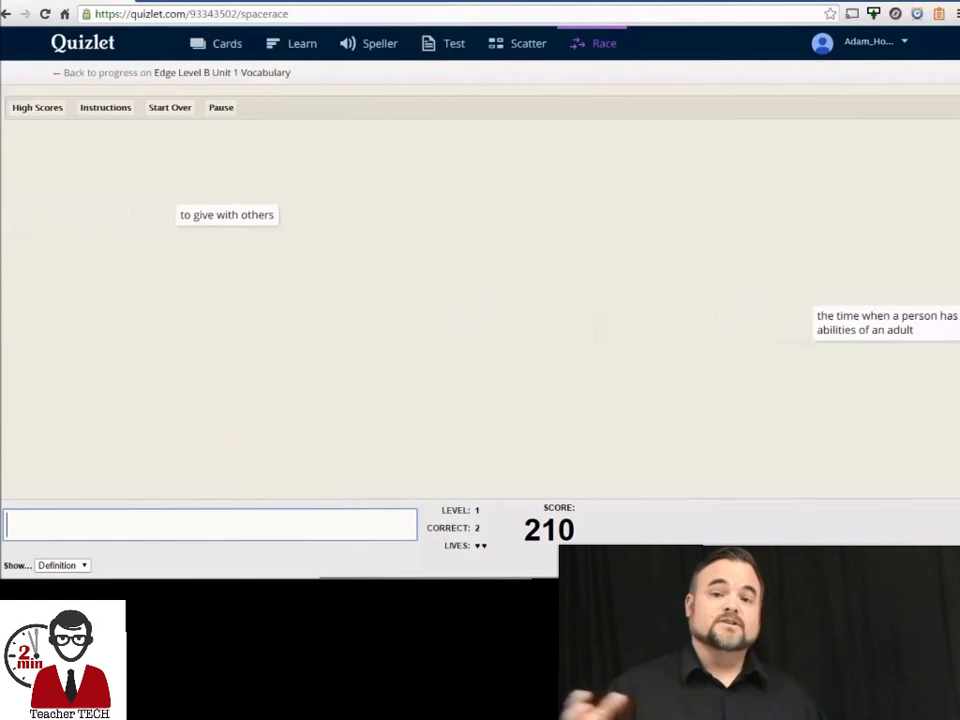
pyautogui.write('maturity')
pyautogui.press('Return')
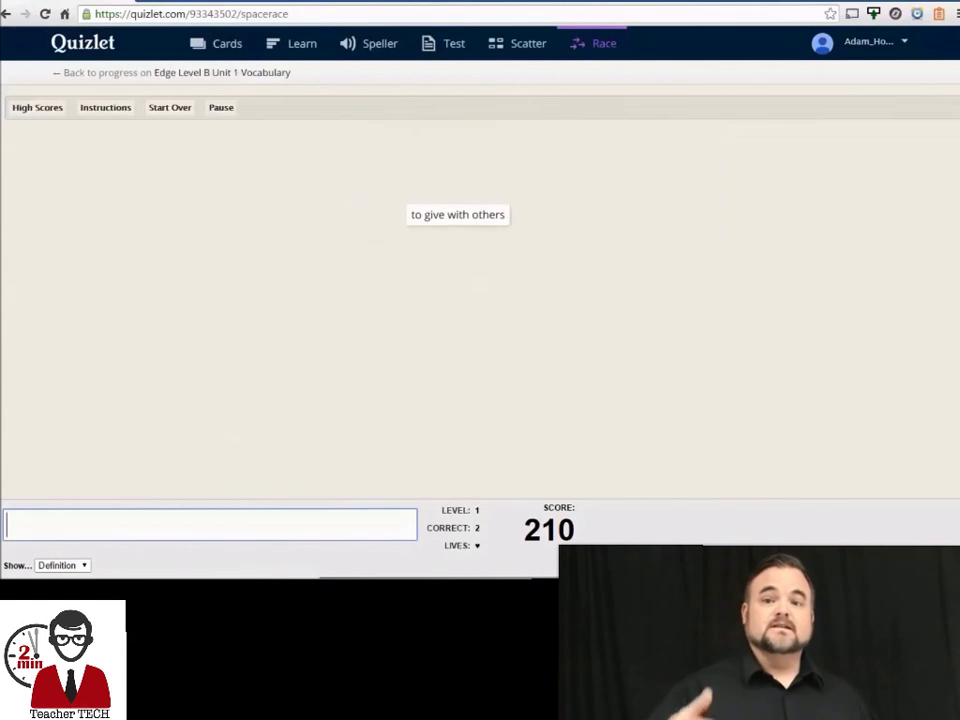